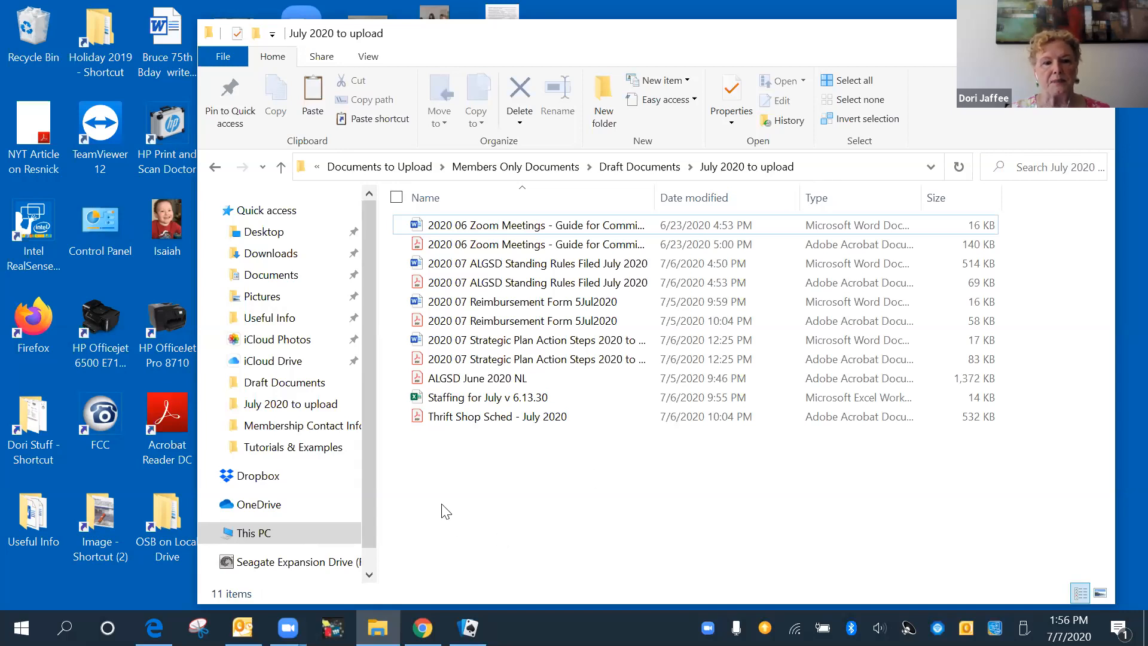
Step: Switch to Chrome and open the Media Library from the Assistance League - Greater San Diego site's WordPress dashboard
click(444, 379)
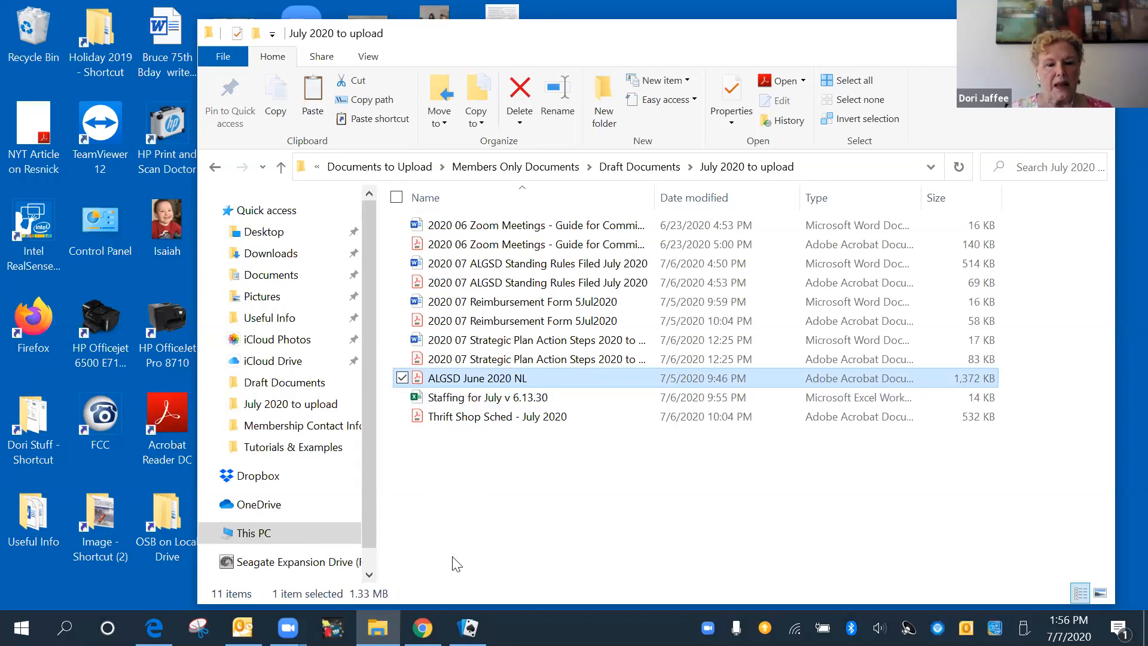
click(422, 627)
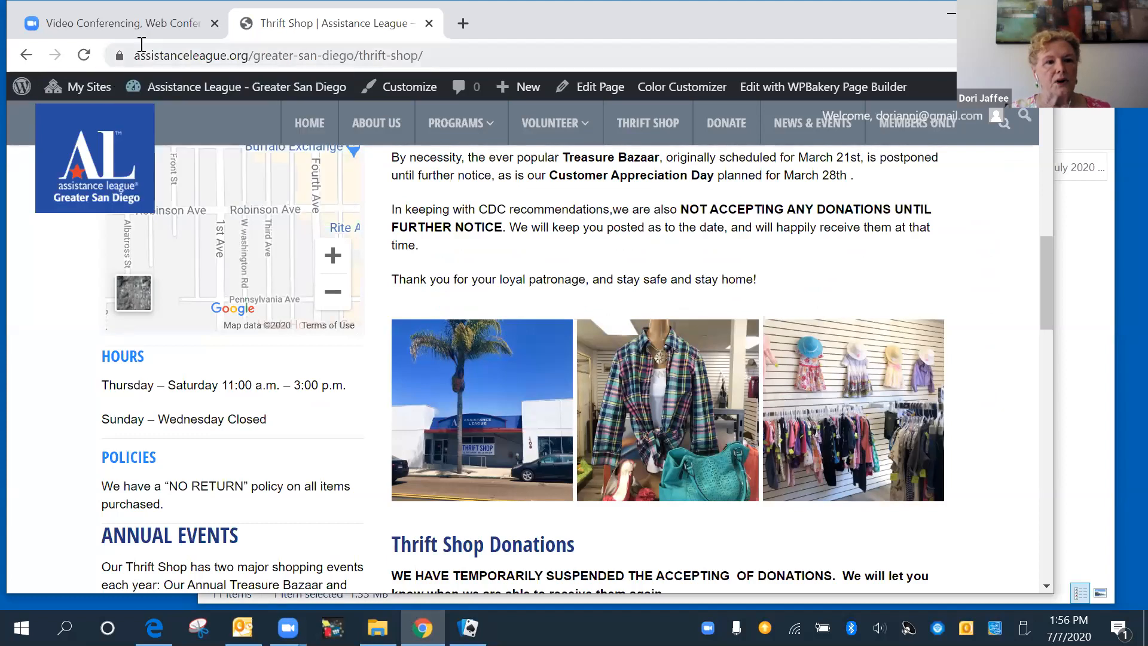
mouse_move(203, 91)
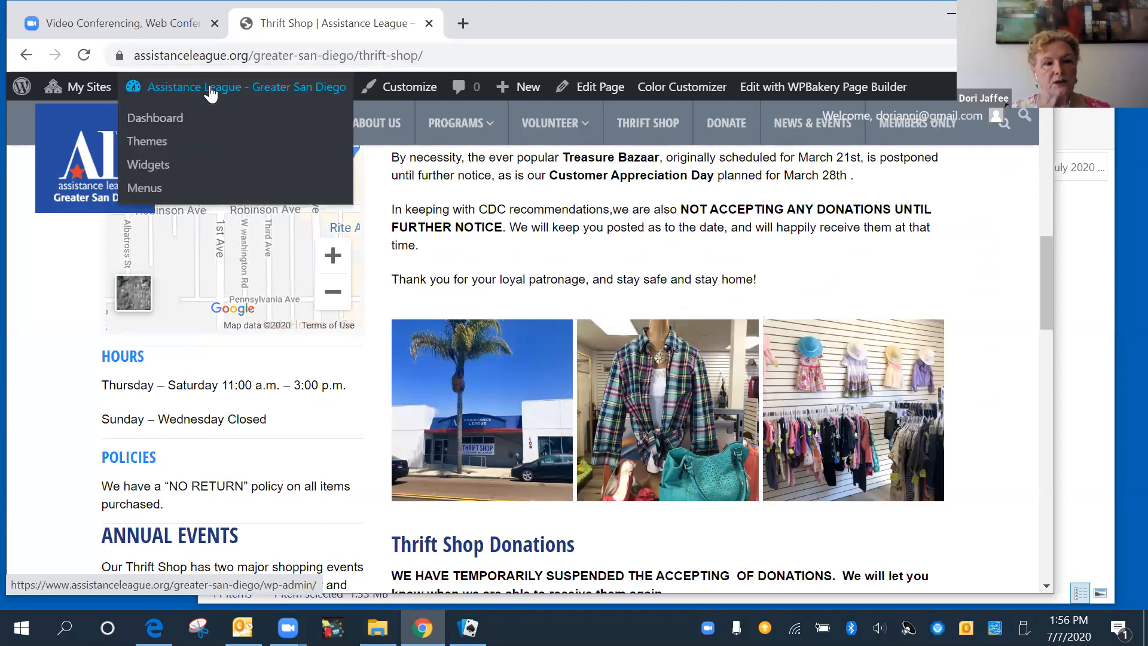
click(172, 121)
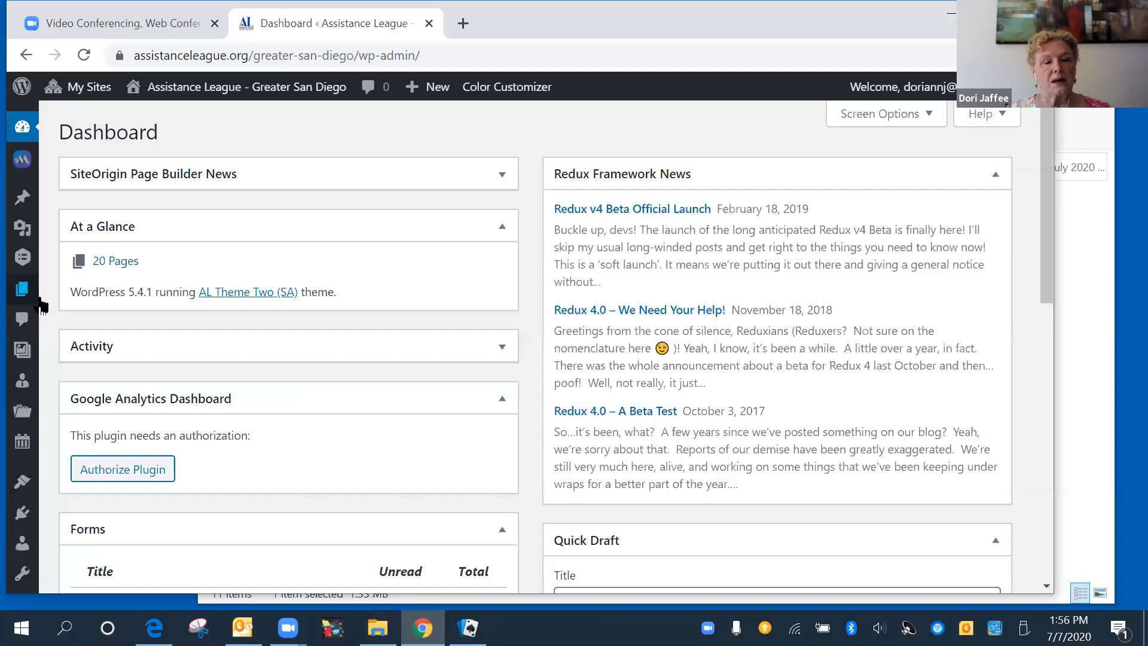
mouse_move(22, 235)
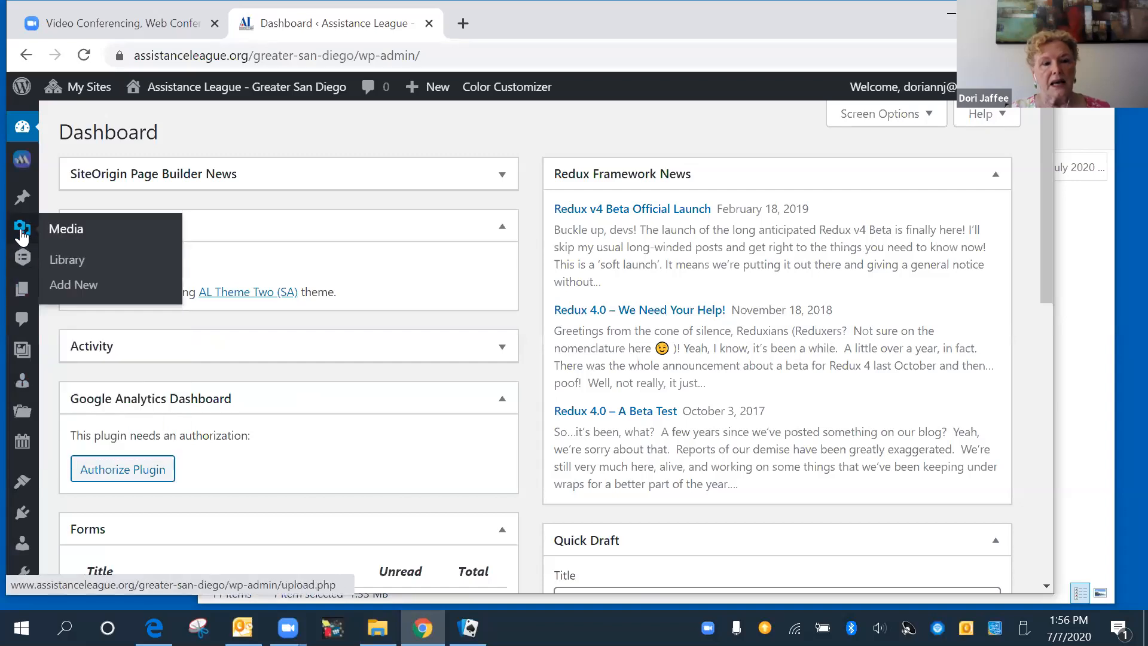
click(66, 261)
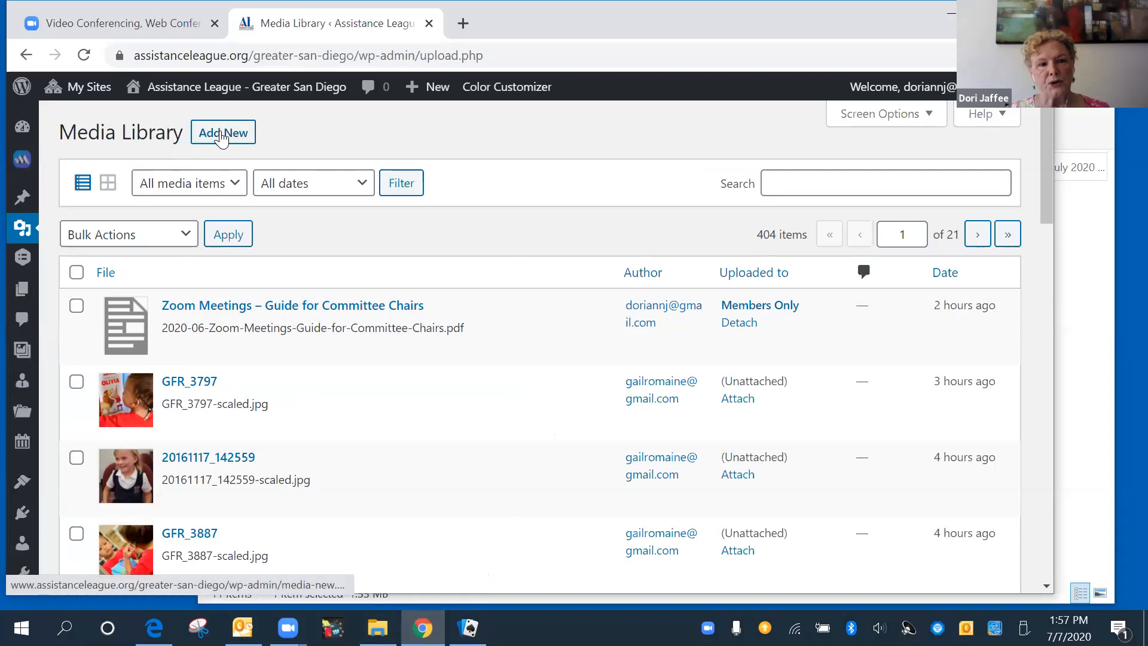
Step: Upload the ALGSD June 2020 NL PDF from the July 2020 to upload folder, and return to the public site
click(222, 135)
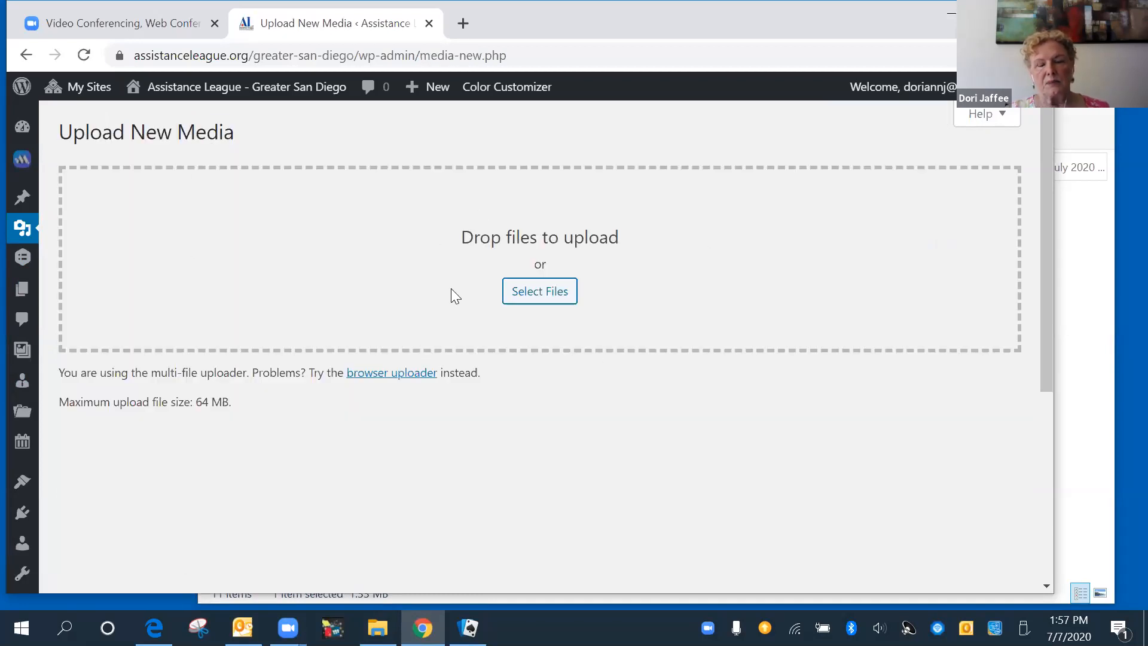
click(537, 297)
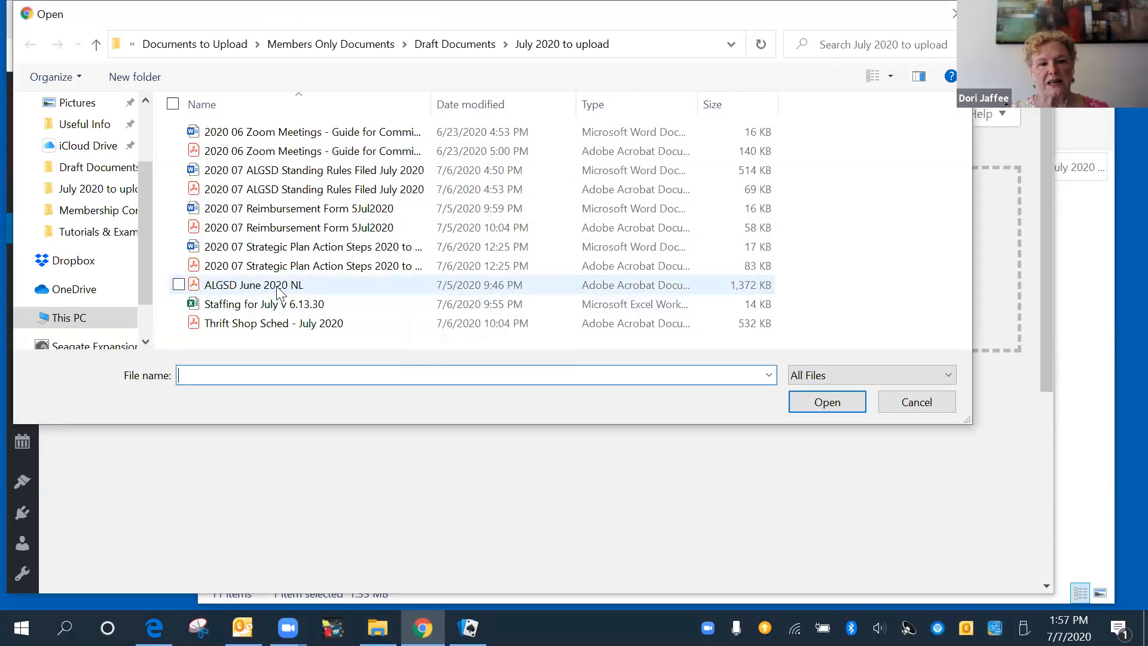
click(214, 291)
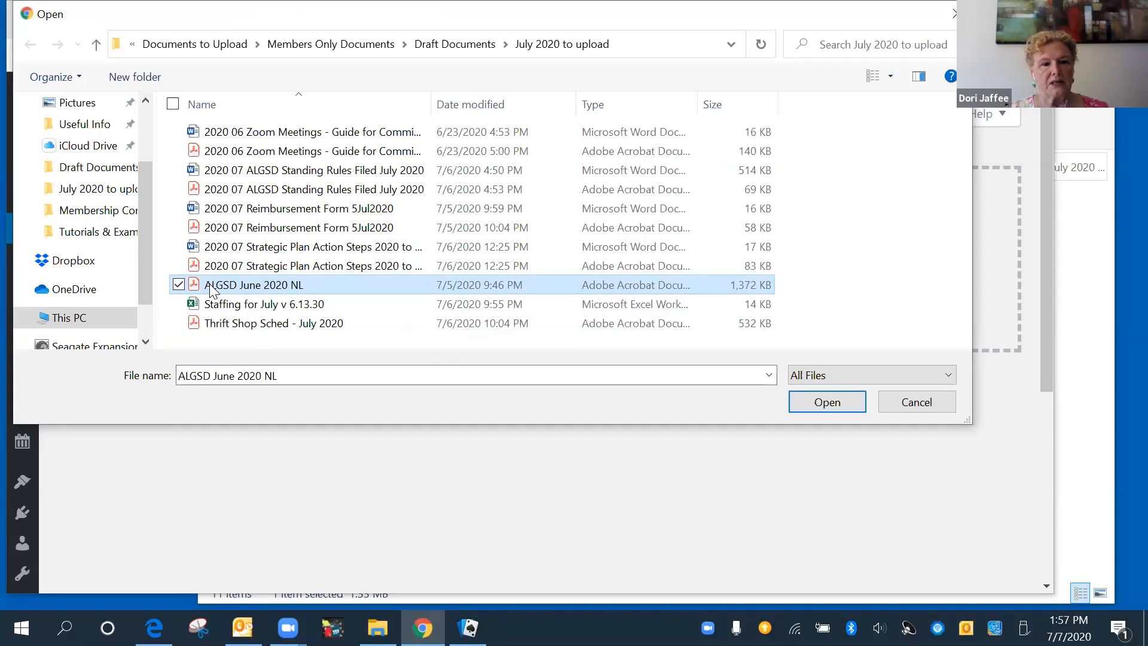
click(809, 404)
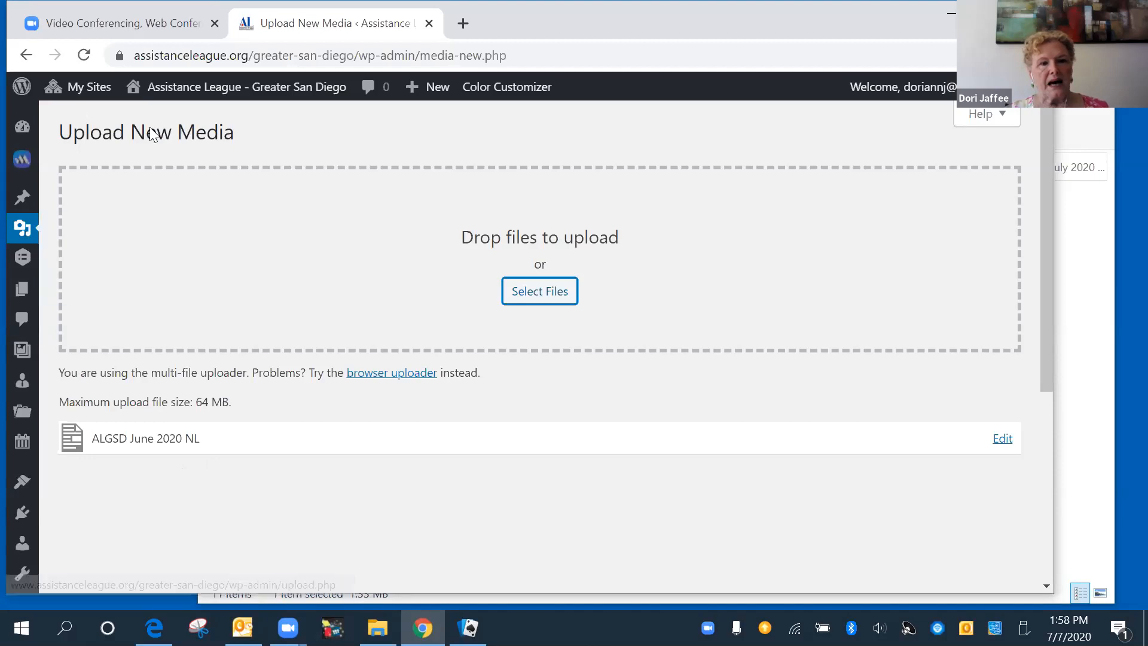
mouse_move(190, 99)
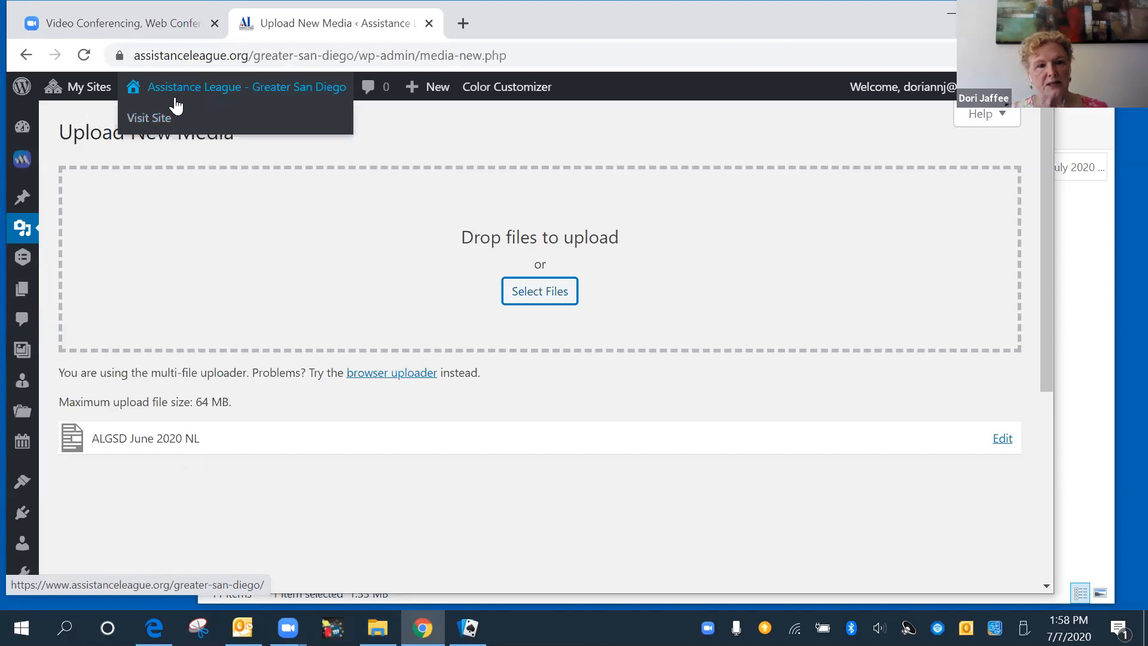
click(160, 123)
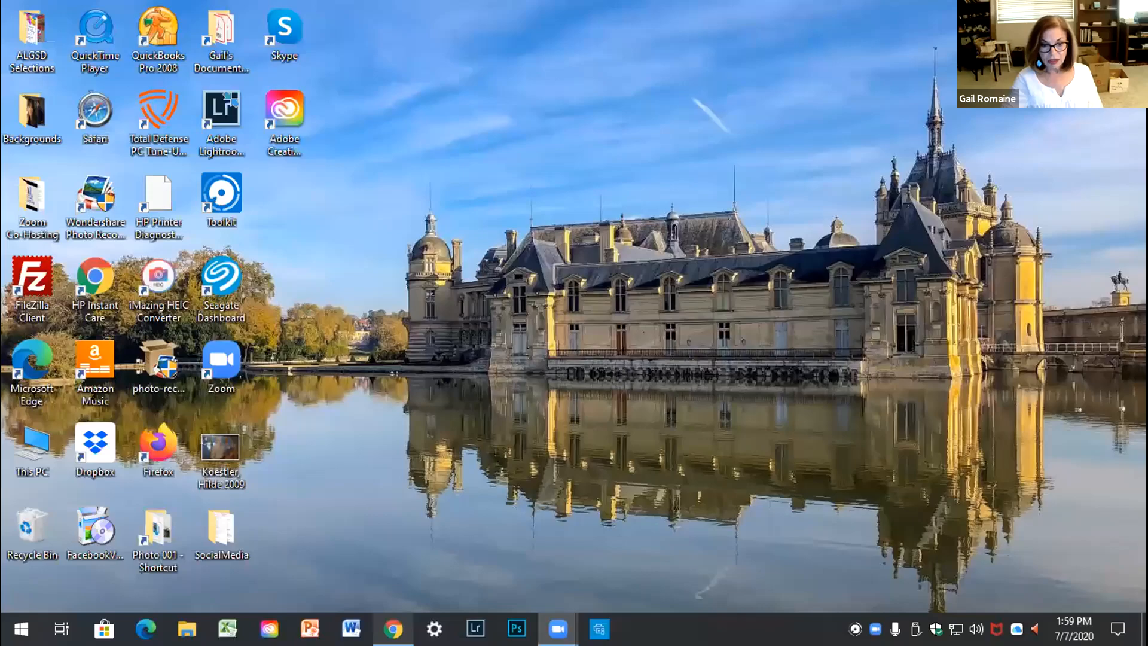
Step: Switch to Chrome and open the WordPress dashboard of the Assistance League - Greater San Diego site
click(394, 626)
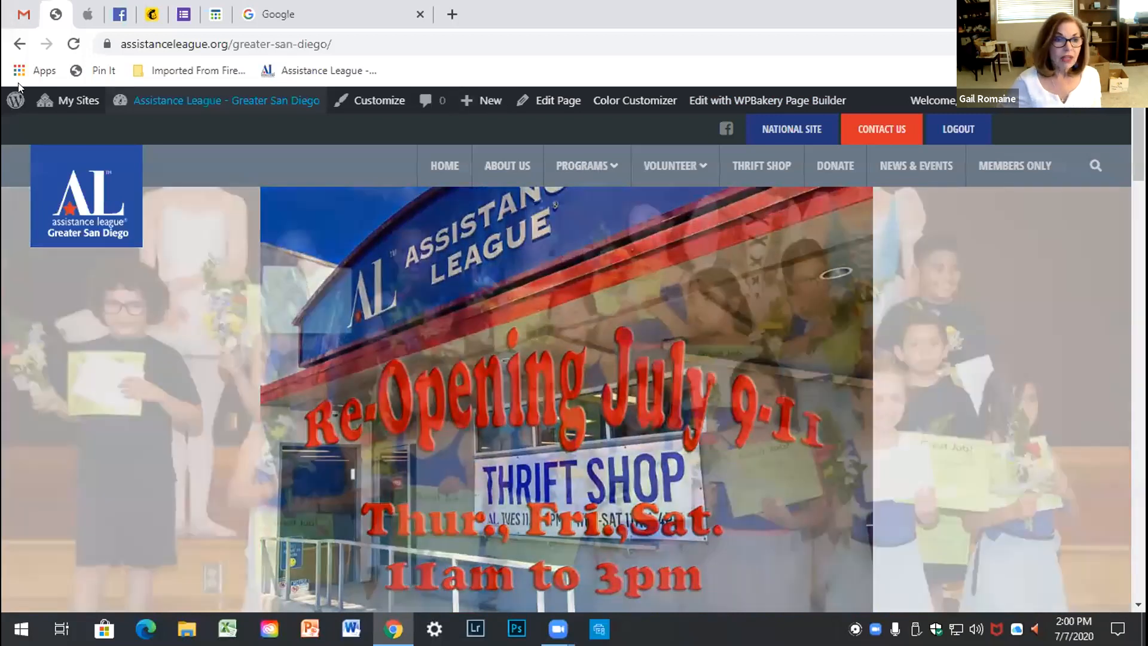
mouse_move(15, 101)
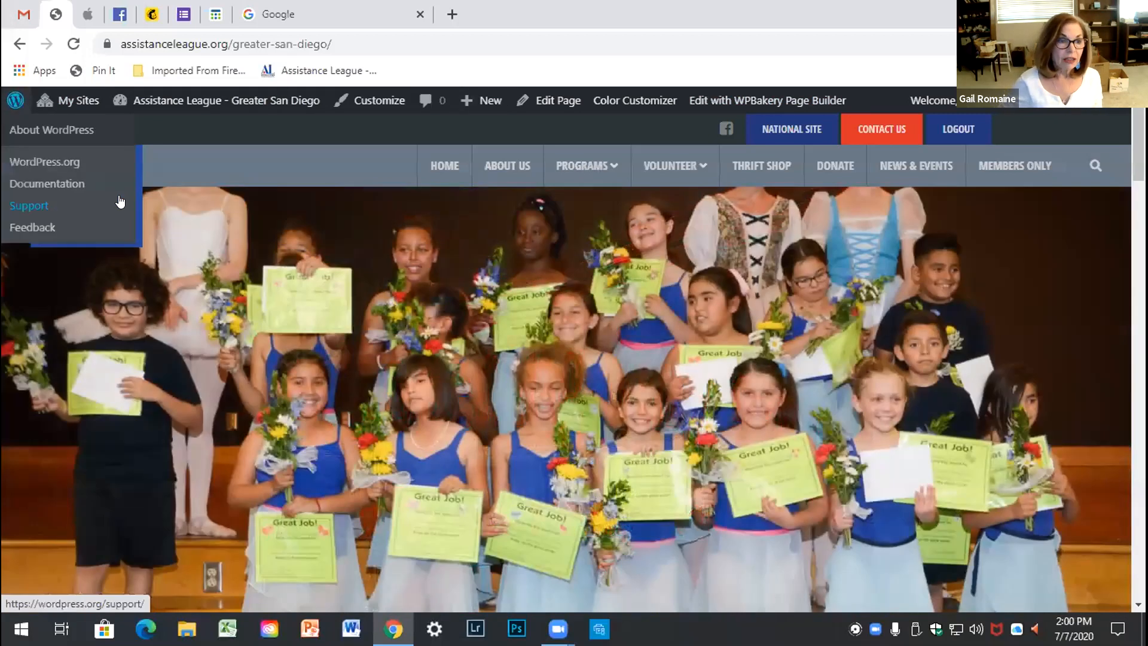
mouse_move(142, 113)
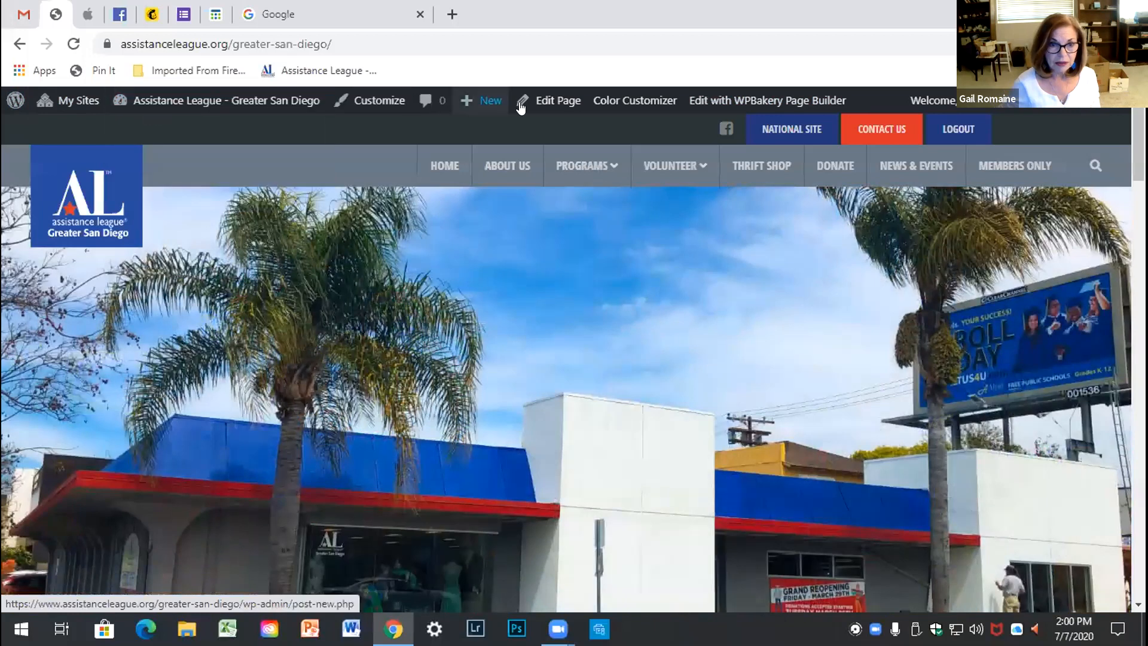
mouse_move(180, 103)
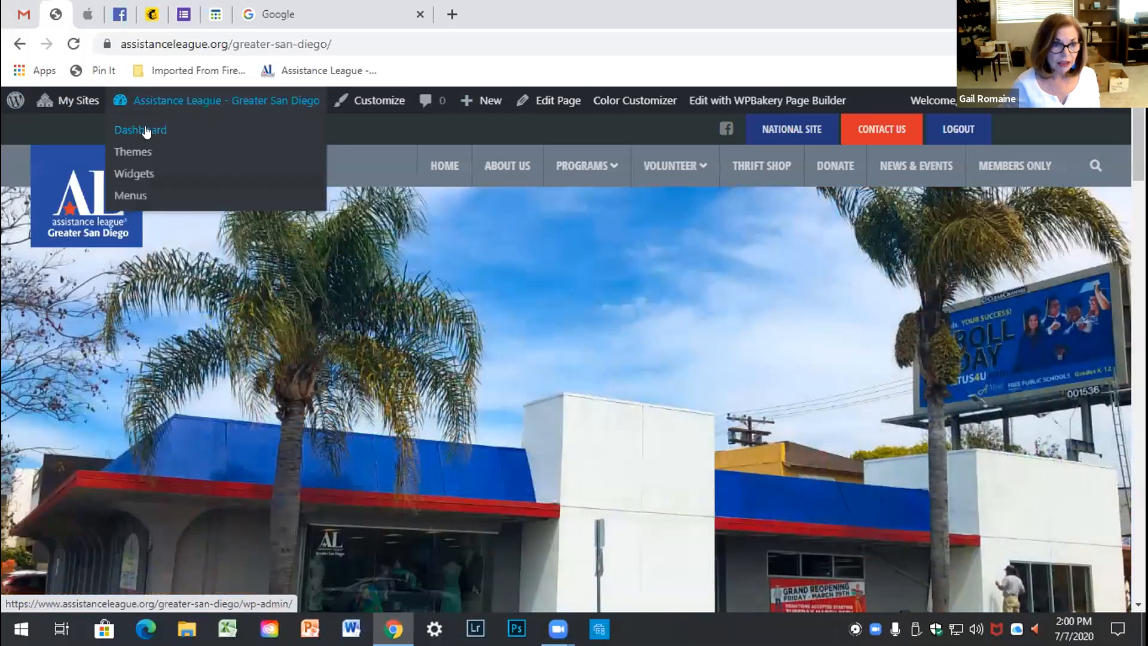
click(146, 130)
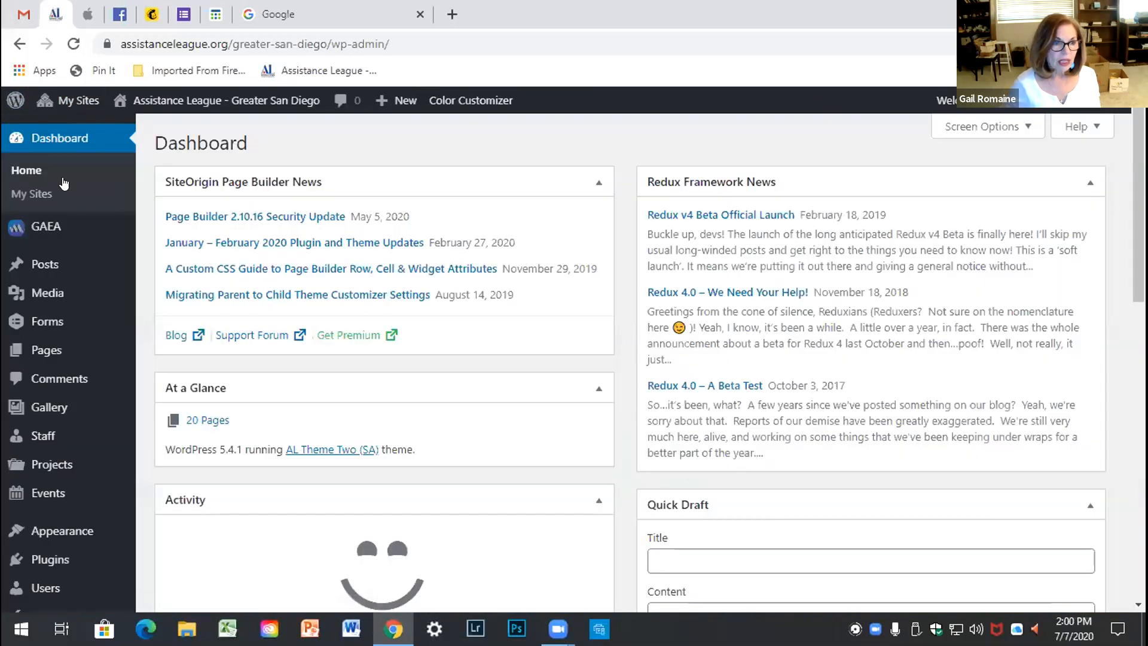
Step: Open the Media Library, display the files as a list, and return to the thumbnail grid
mouse_move(46, 293)
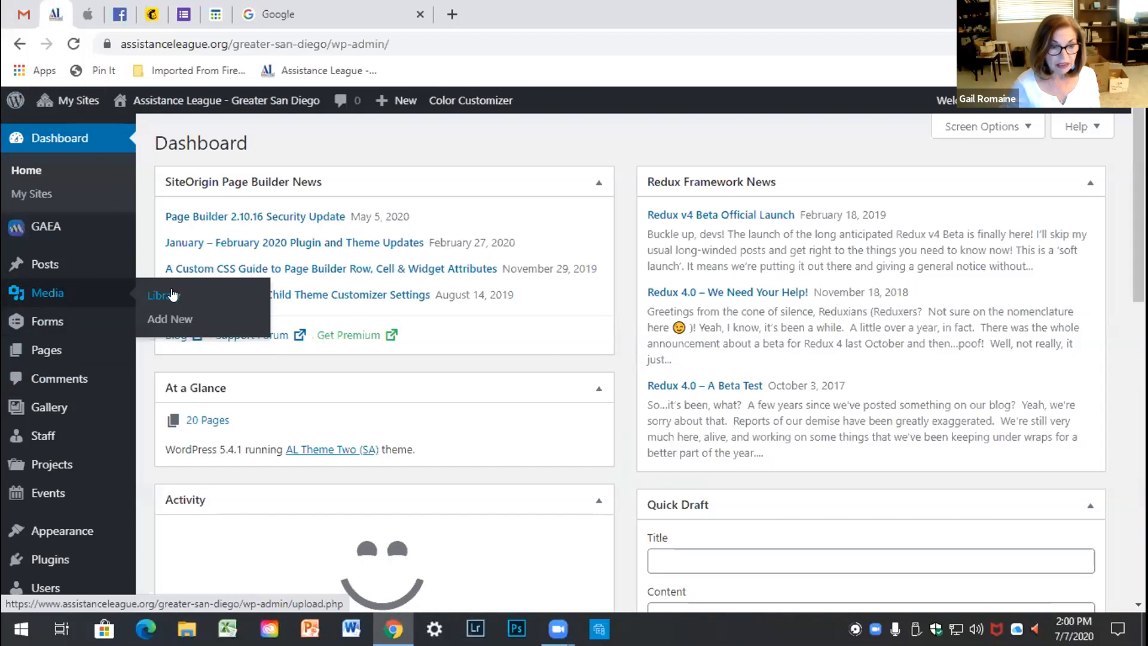
click(164, 296)
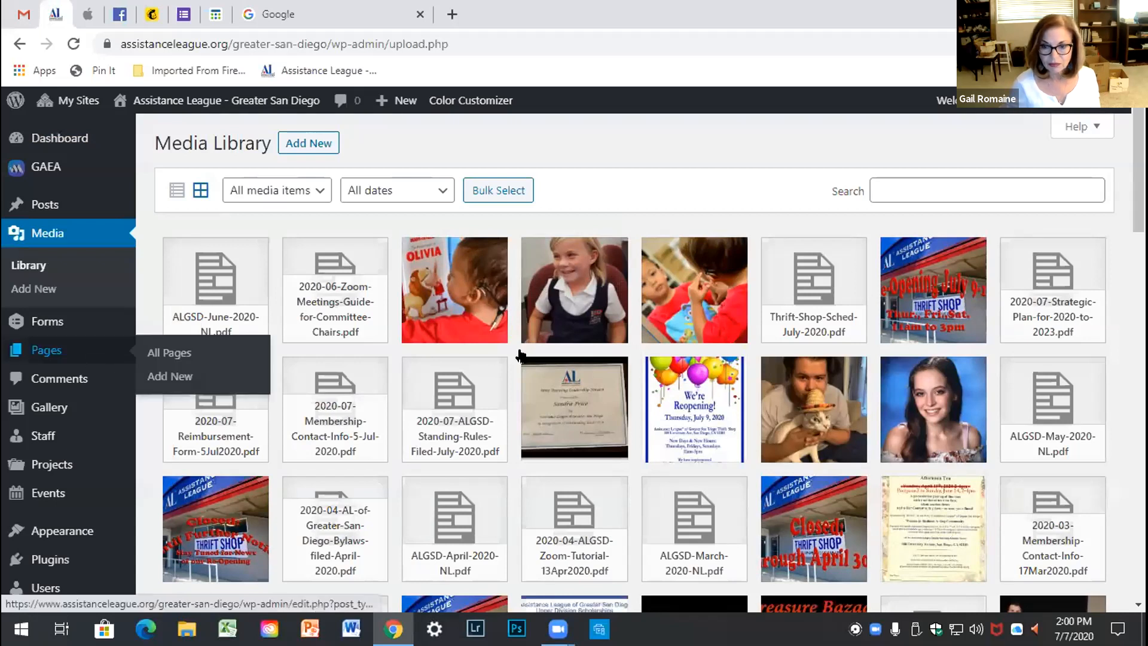
click(169, 193)
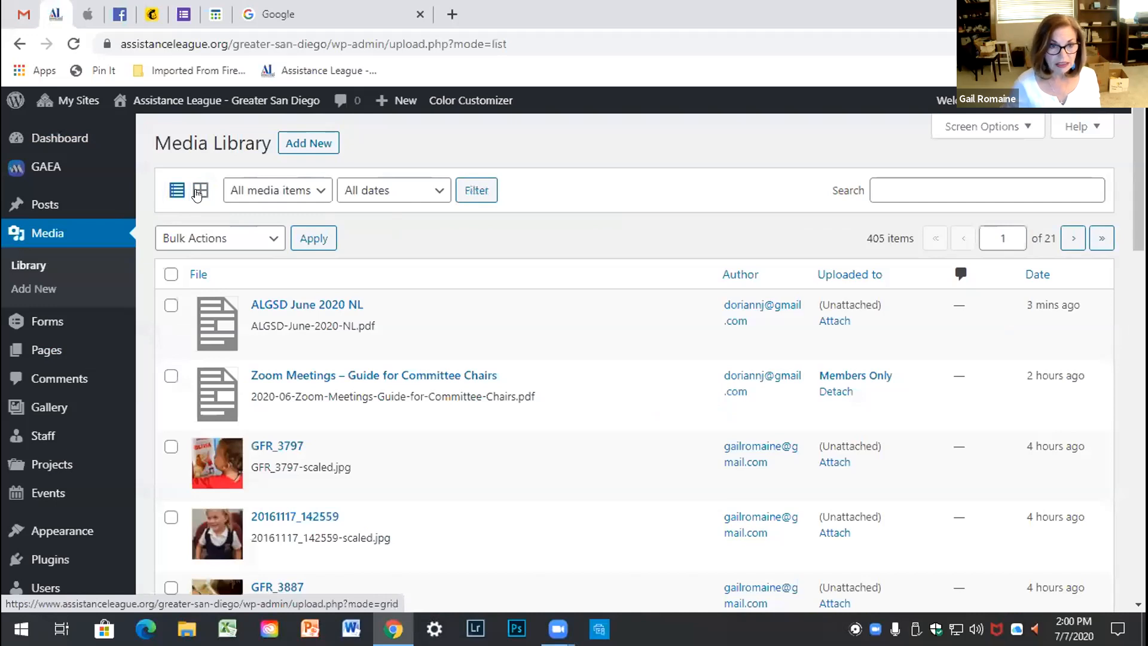
click(197, 195)
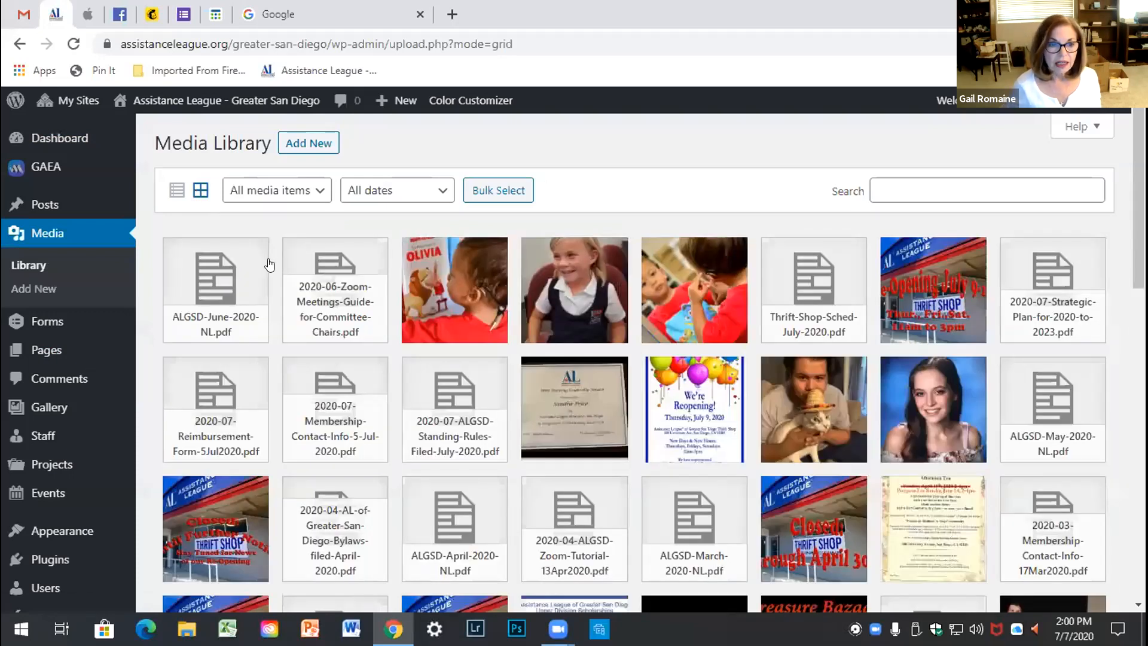
Step: Start a new media upload and browse to the ALGSD Selections folder on the Desktop
click(308, 145)
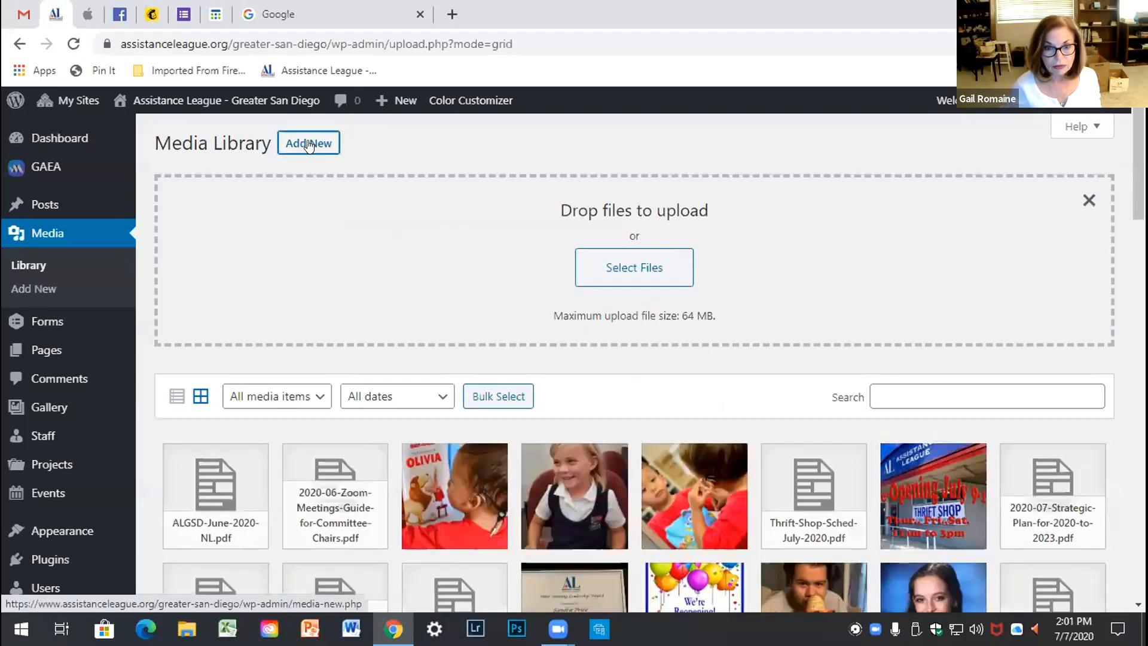
click(640, 266)
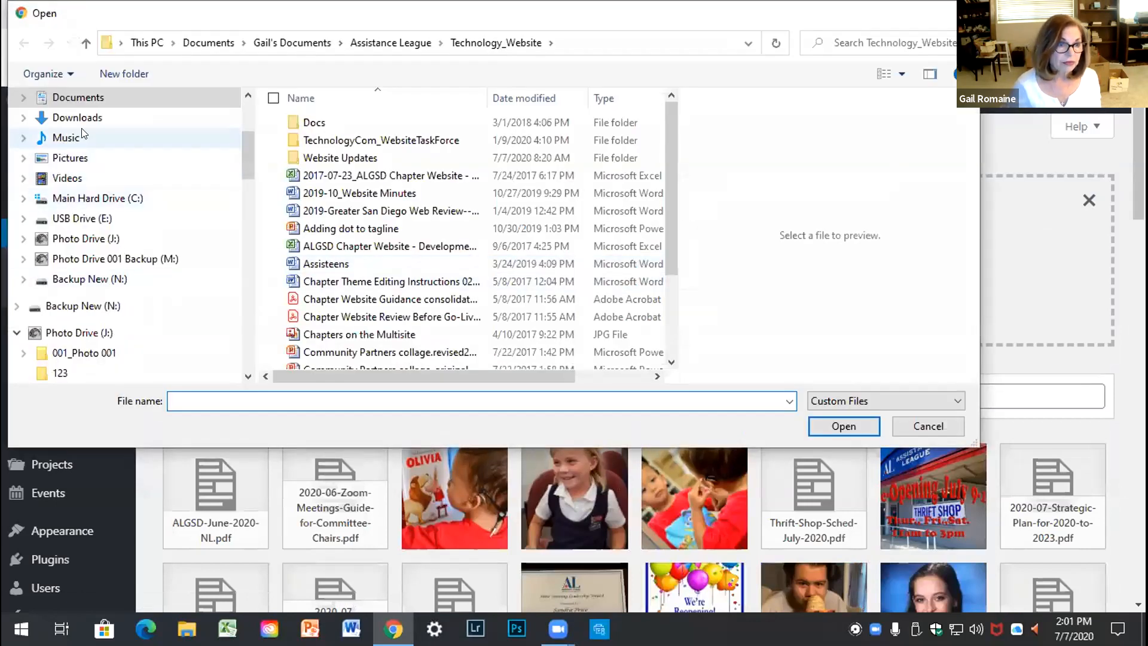
scroll(99, 120, up, 1)
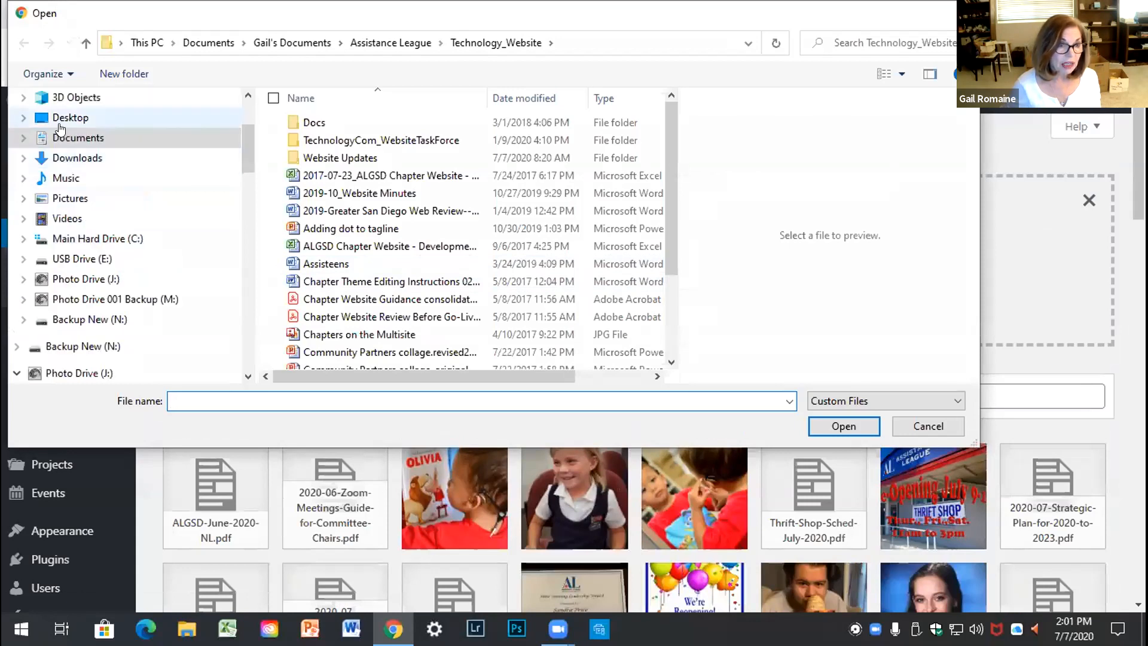
click(22, 117)
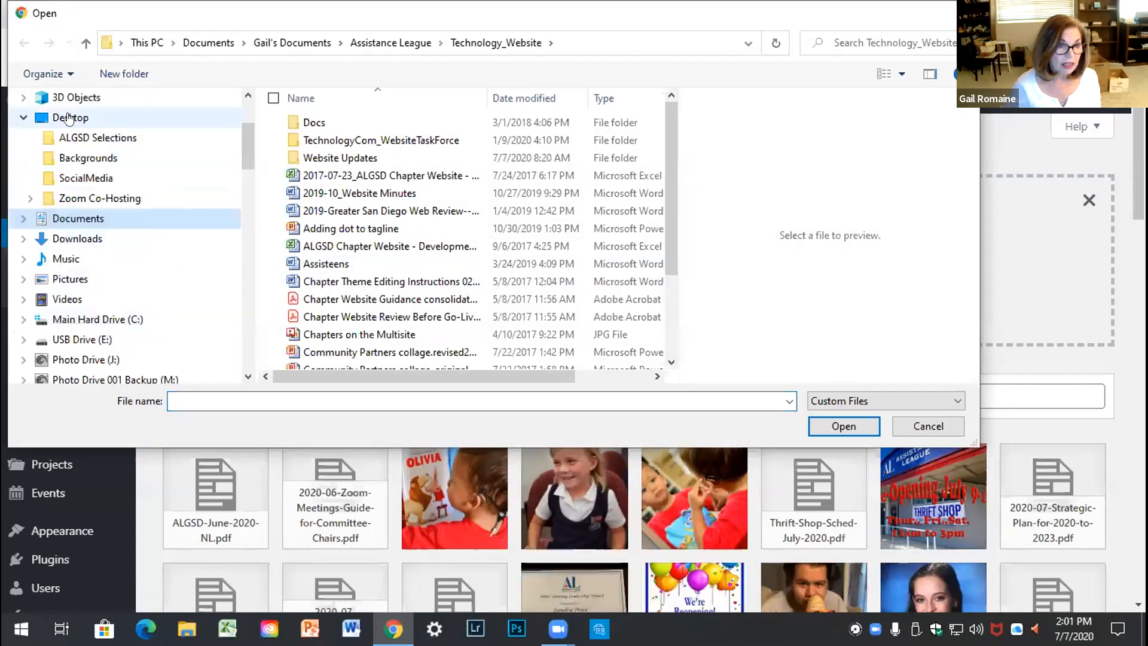
click(92, 140)
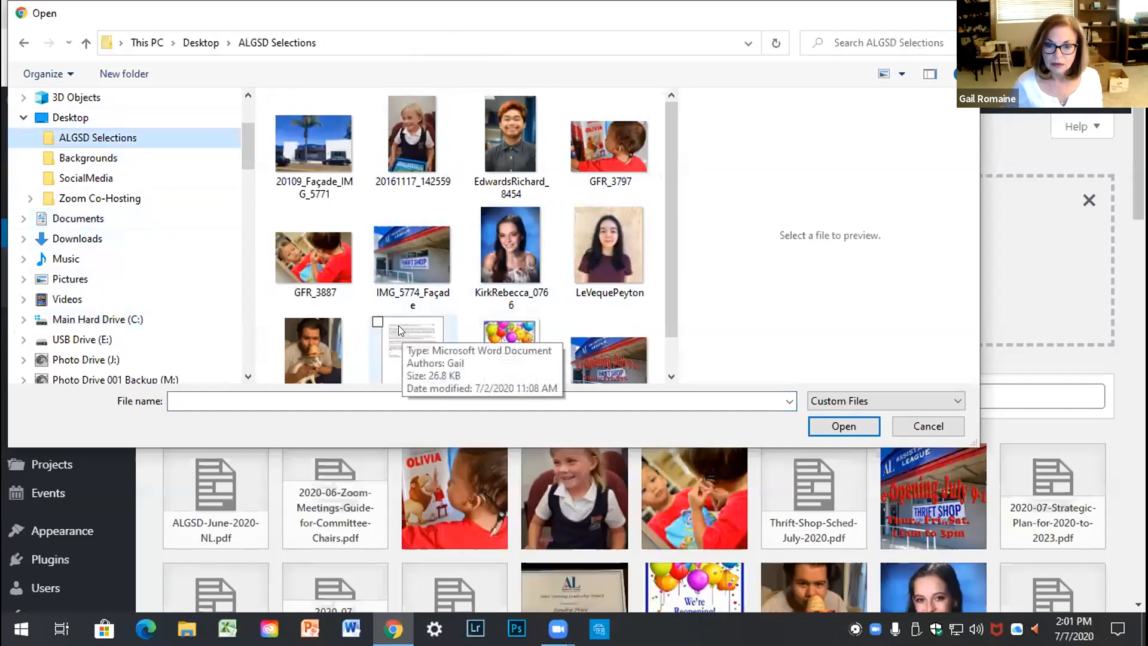
scroll(418, 296, down, 1)
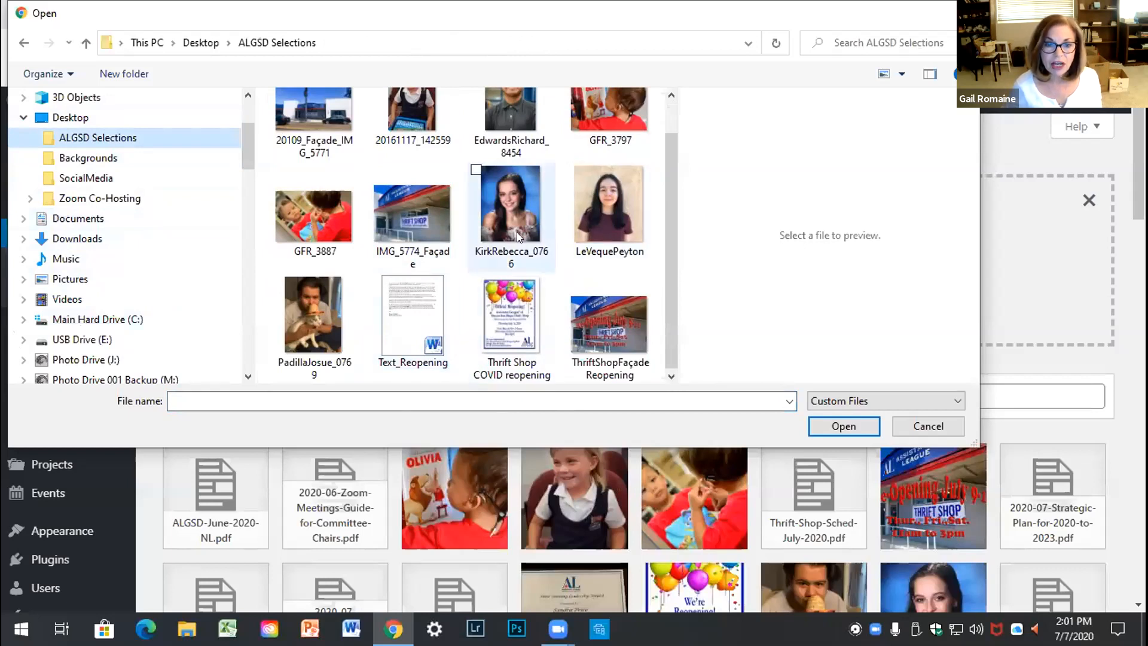
Step: Select the portrait photo of the girl in the maroon top together with the Thrift Shop COVID reopening image for upload
click(612, 221)
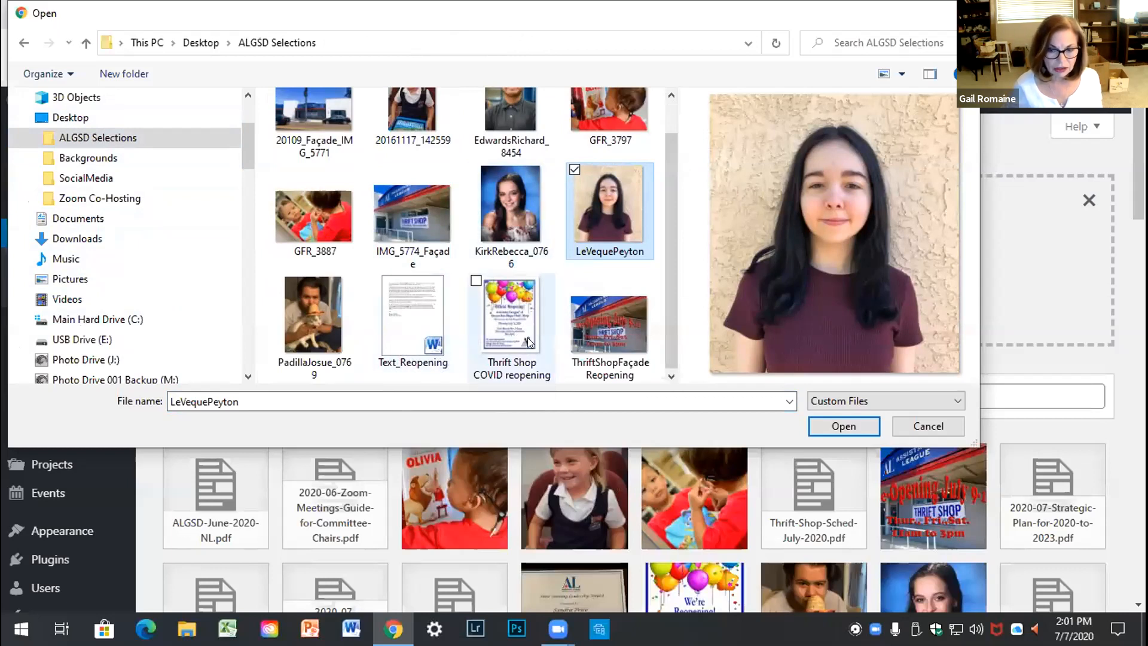
scroll(640, 509, down, 1)
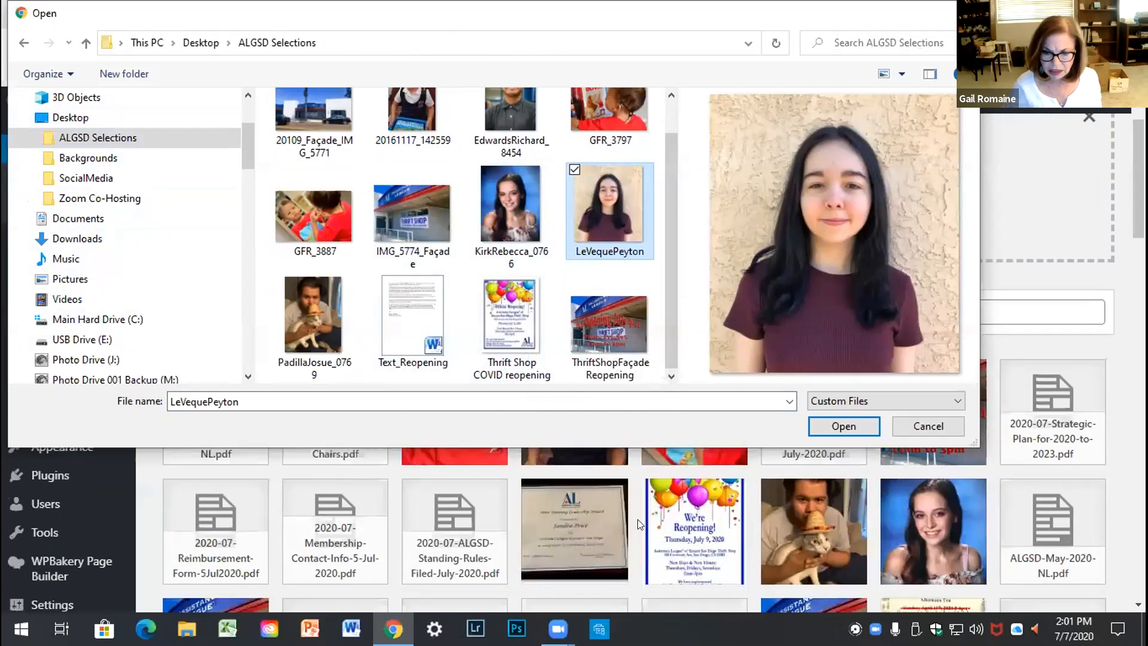
scroll(679, 546, down, 1)
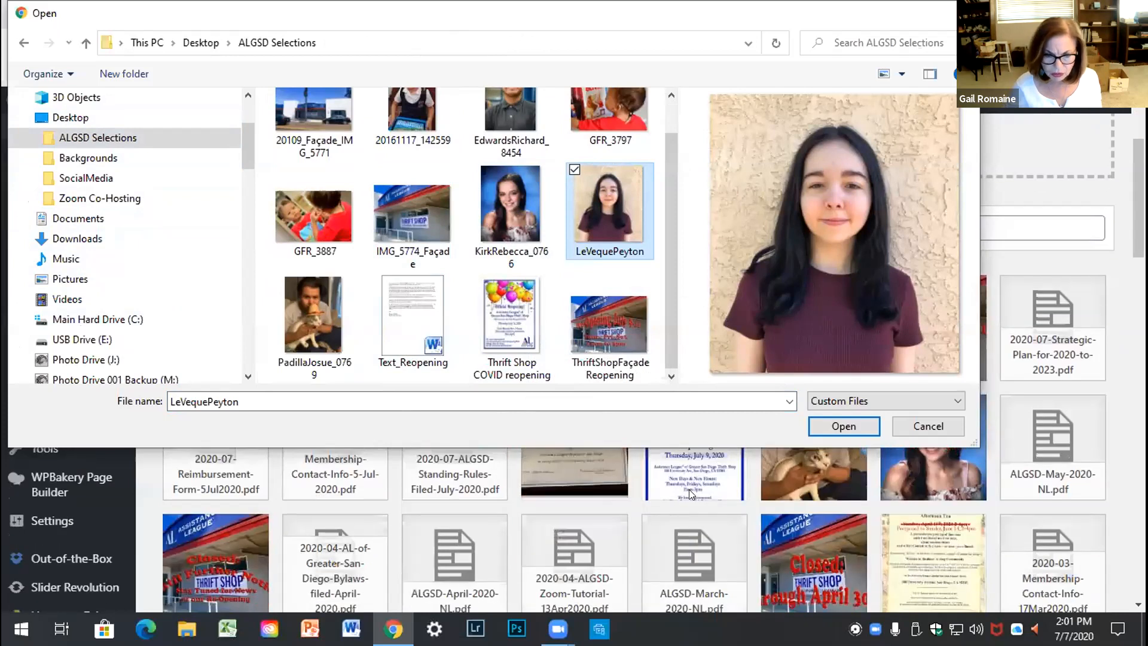
scroll(689, 488, up, 2)
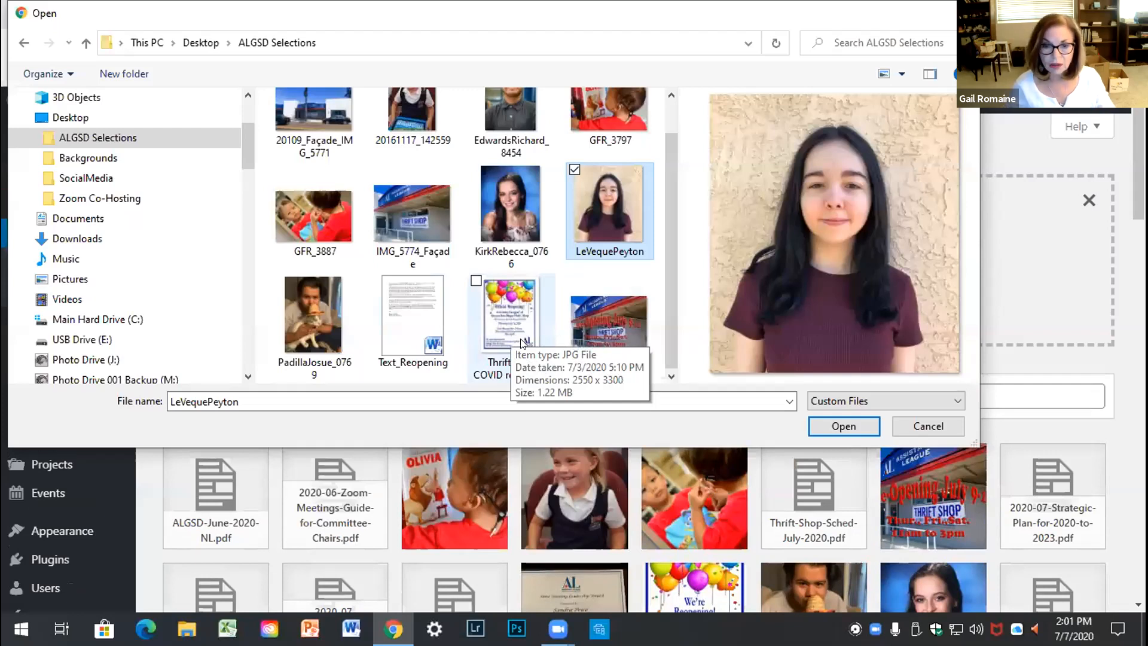
ctrl+click(507, 314)
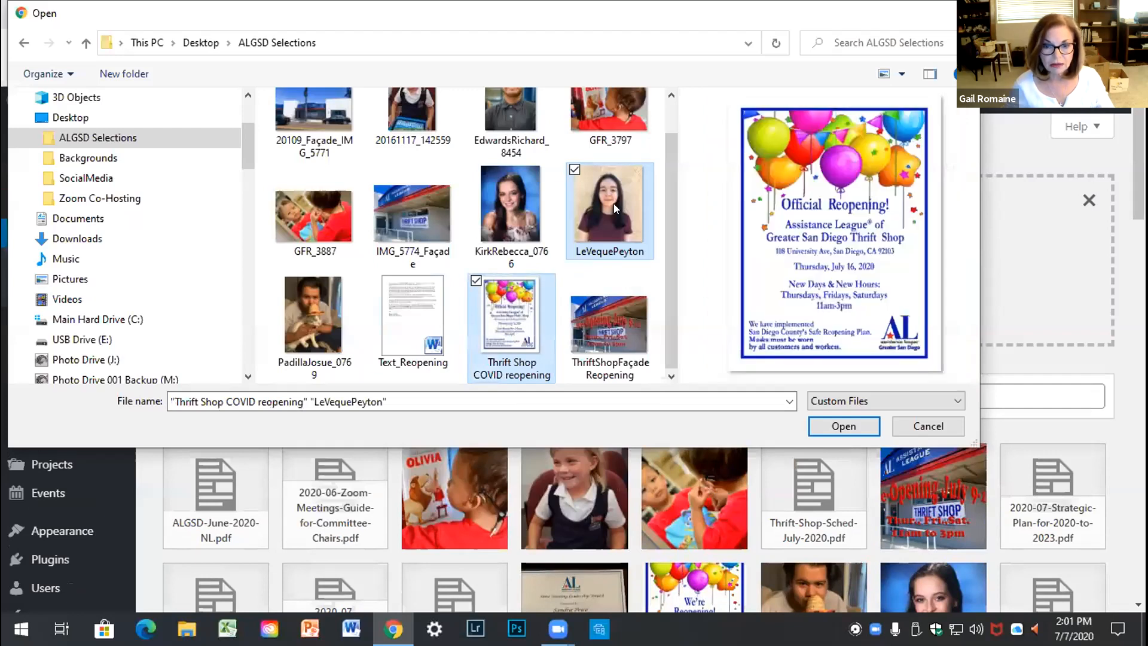
Step: Range-select the files from the maroon-top portrait through the Thrift Shop COVID reopening image, and reselect only those two individually
click(614, 203)
shift+click(525, 322)
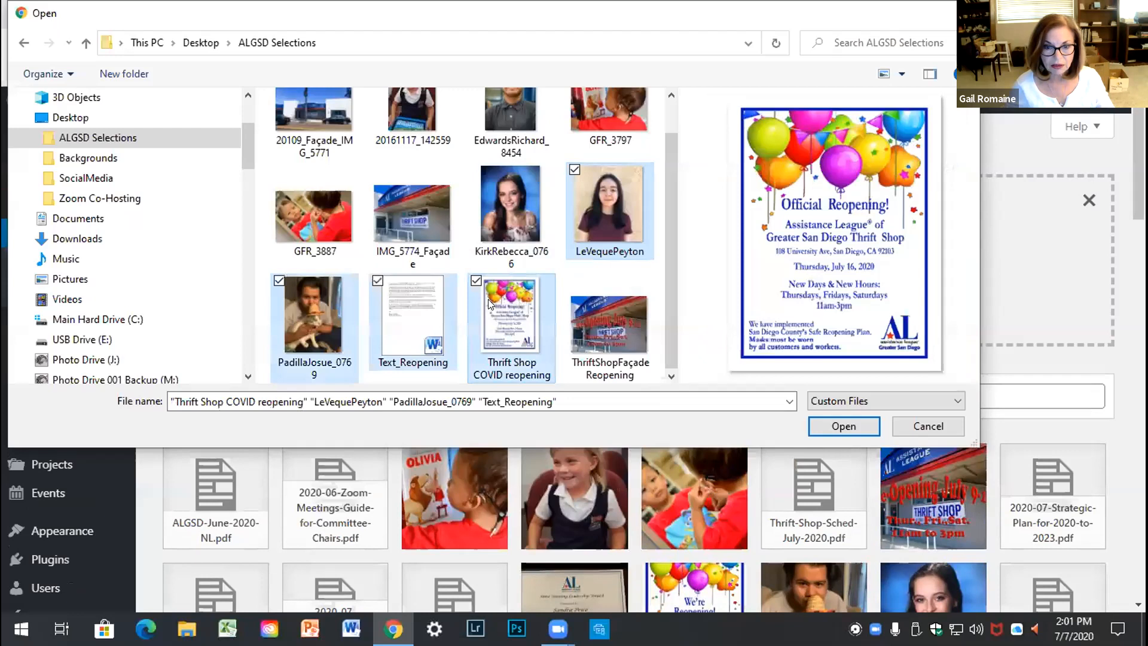
click(583, 220)
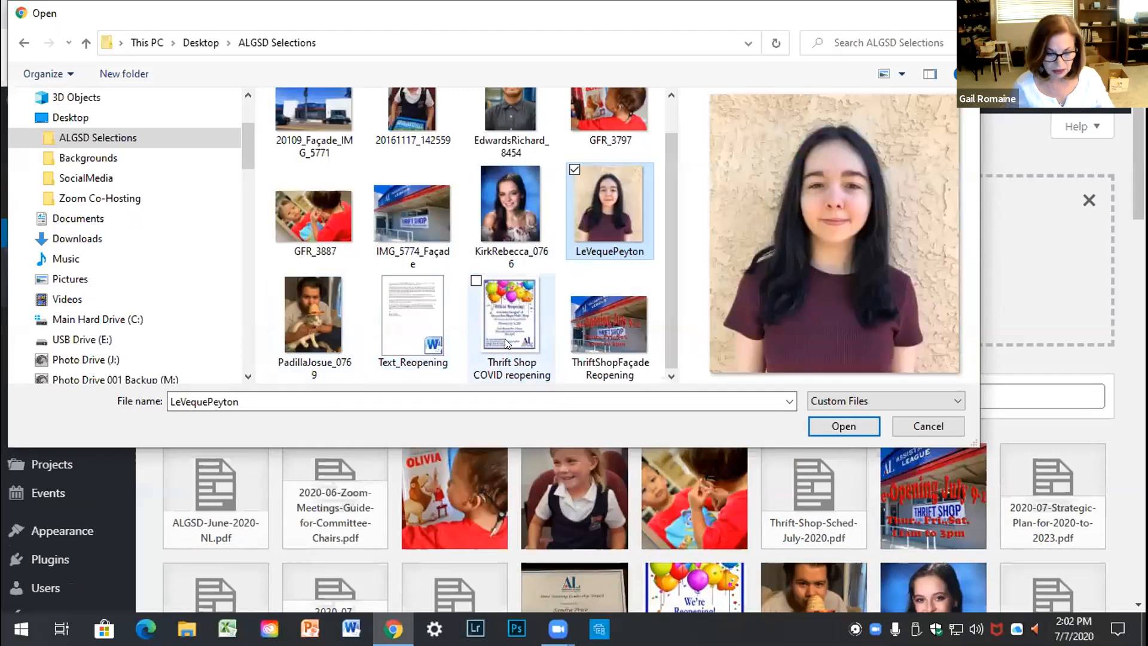
ctrl+click(507, 343)
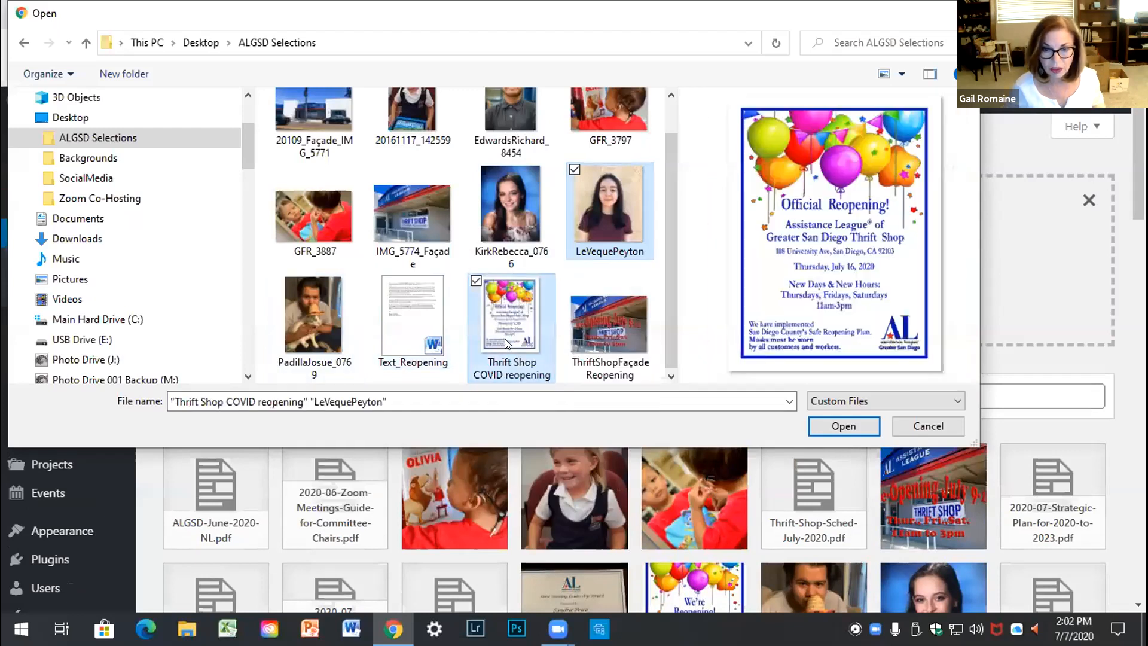
Step: Upload the selected maroon-top portrait and Thrift Shop COVID reopening image, and check their thumbnails in the Media Library
click(834, 425)
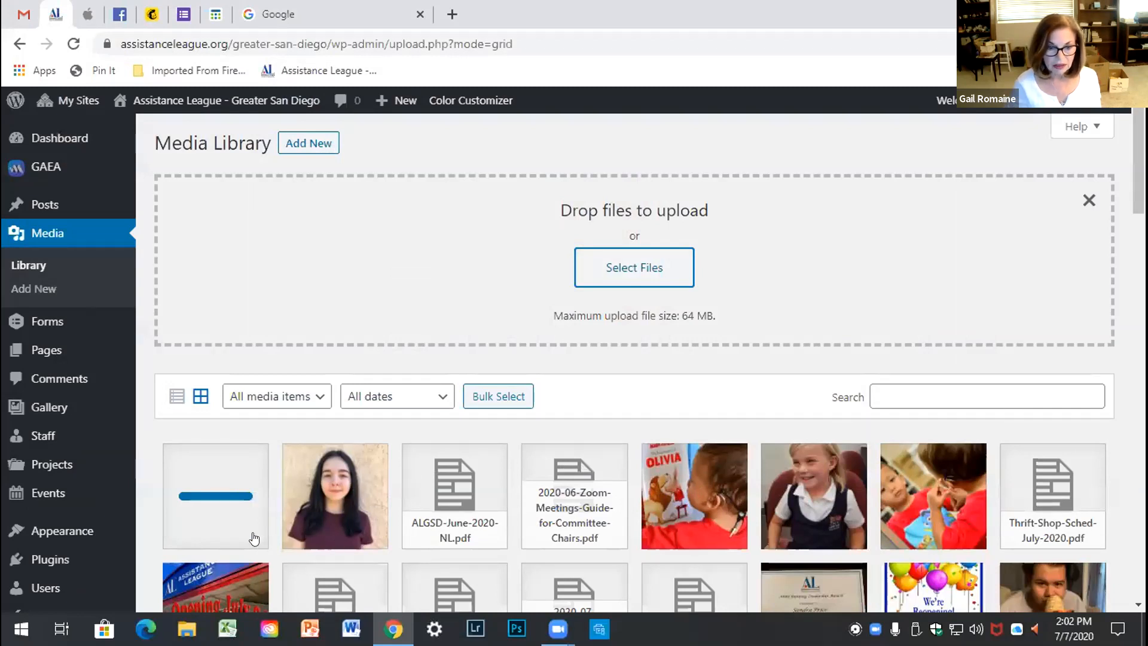
scroll(384, 507, down, 1)
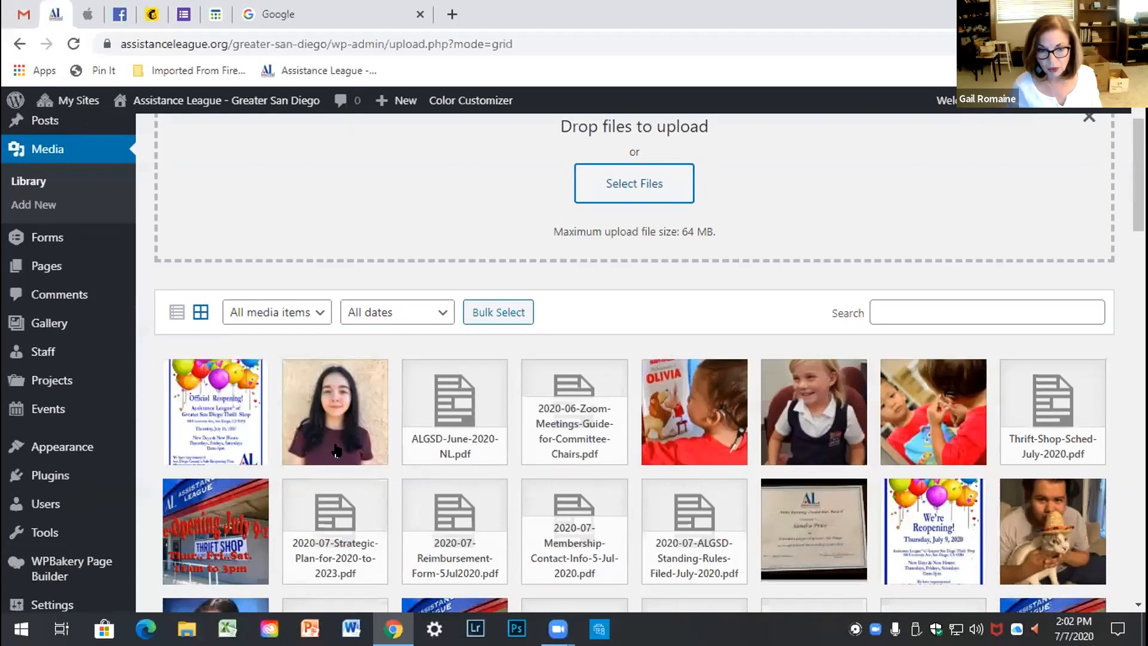
scroll(556, 493, down, 3)
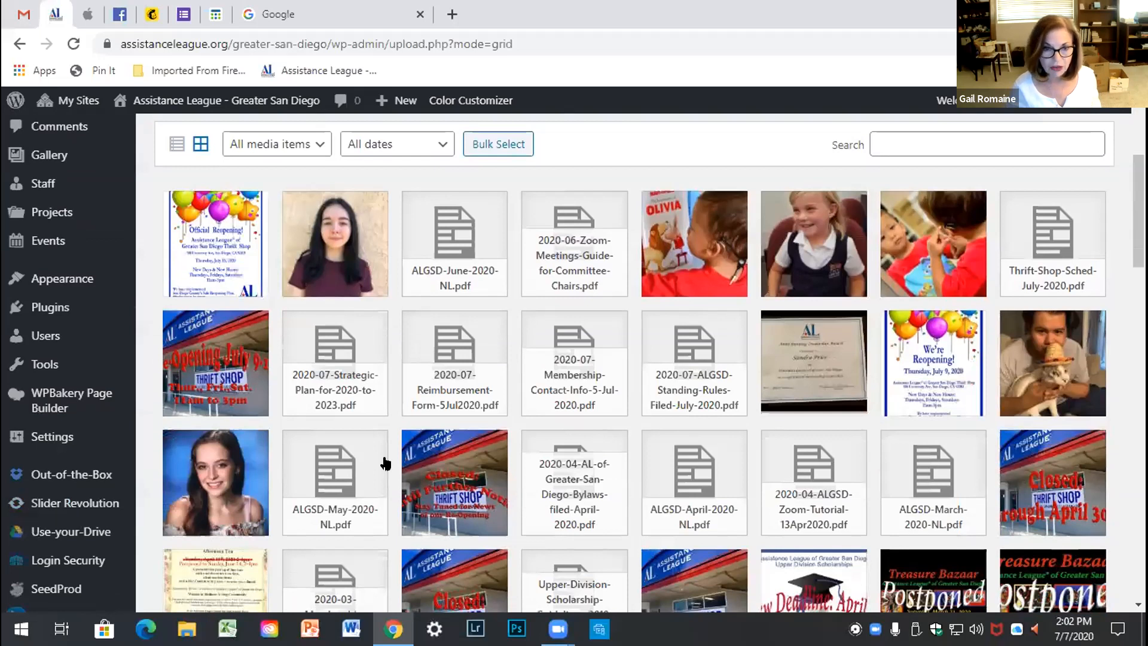
scroll(385, 461, up, 4)
scroll(399, 490, down, 1)
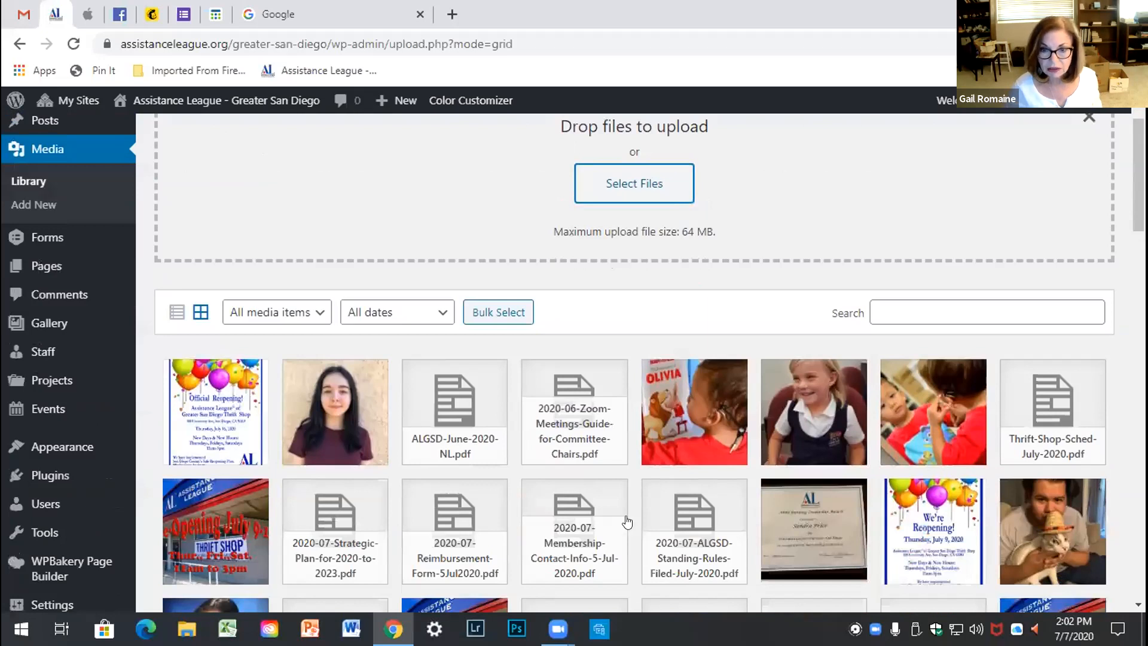
Step: Visit the live Greater San Diego site and review the reopening heading and façade image on the Thrift Shop page
mouse_move(83, 226)
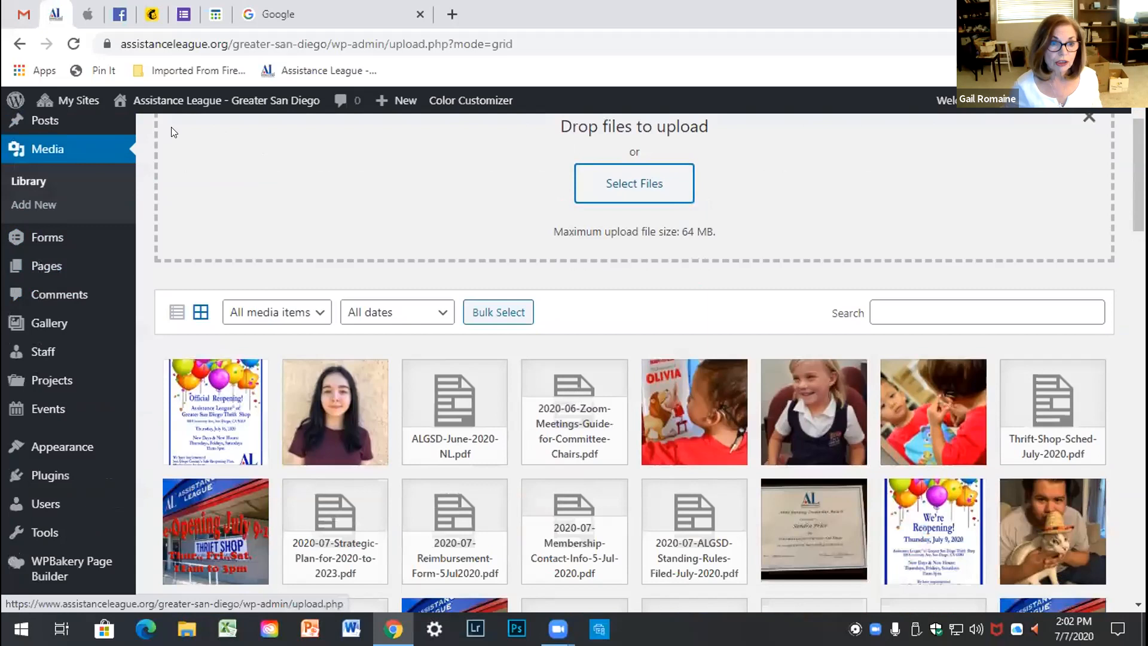
mouse_move(161, 101)
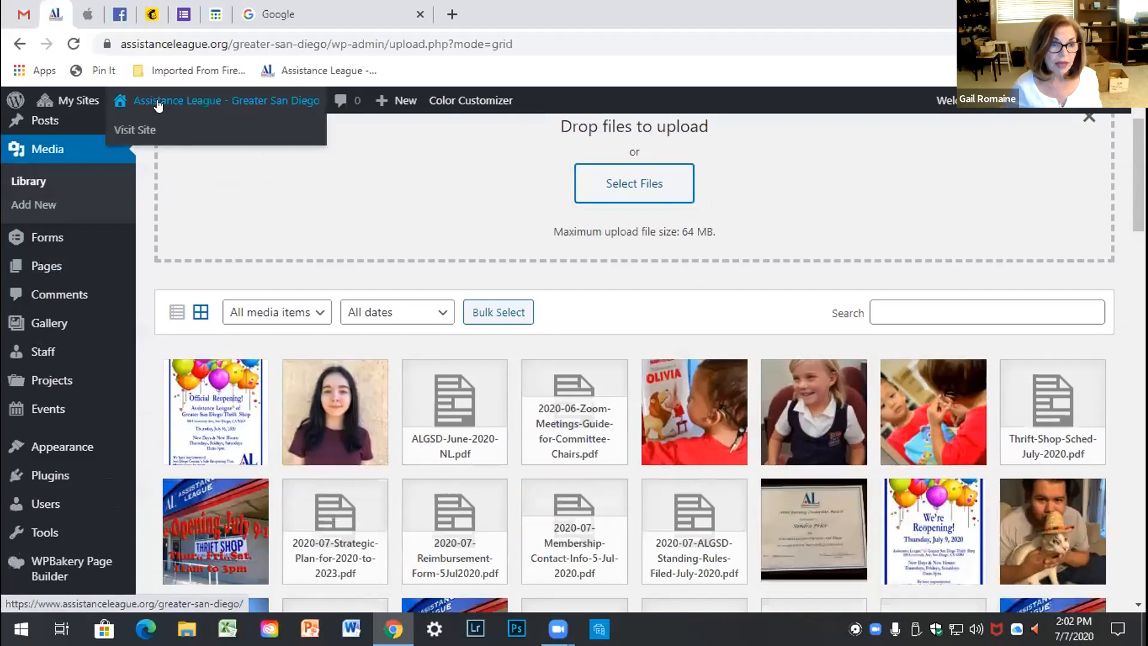
click(131, 133)
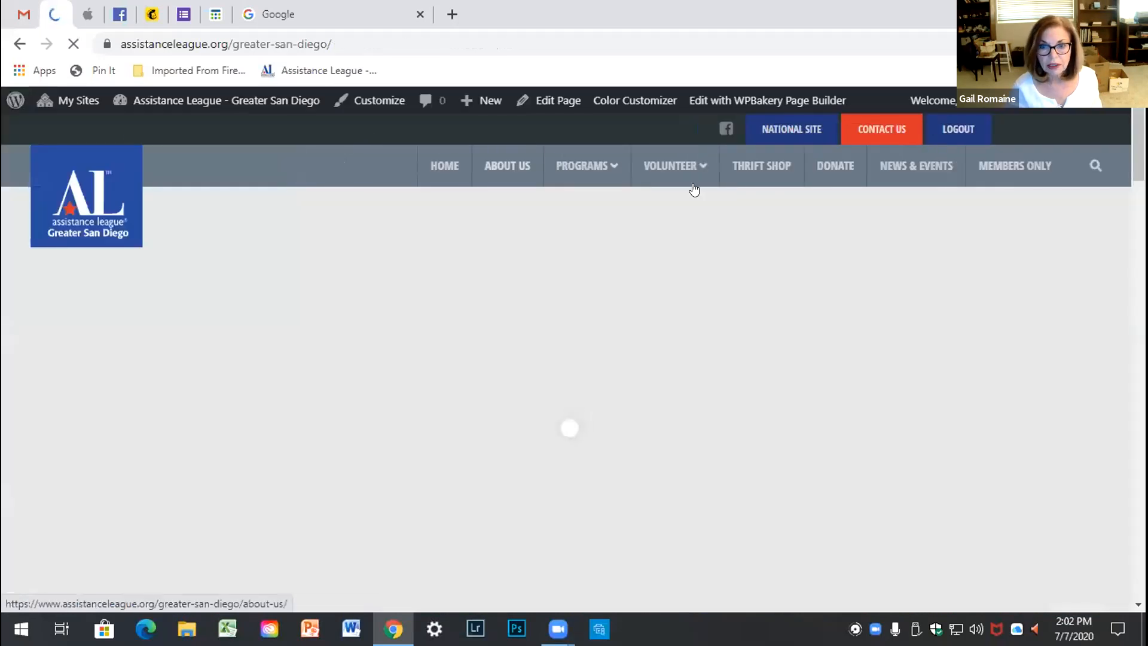
mouse_move(720, 209)
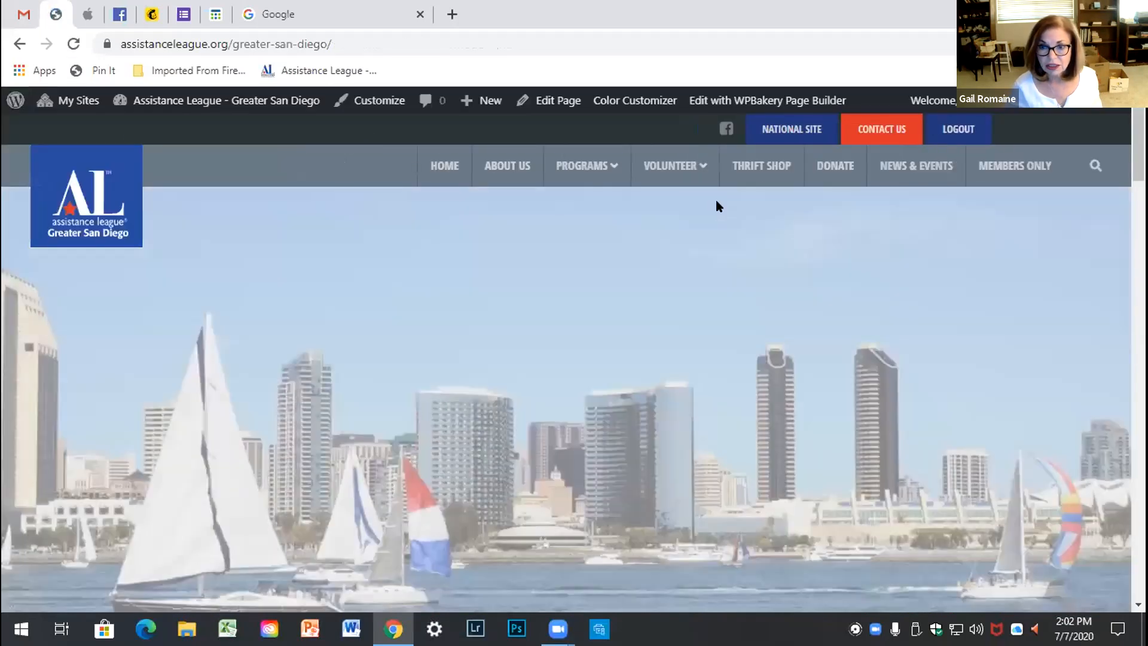
click(761, 169)
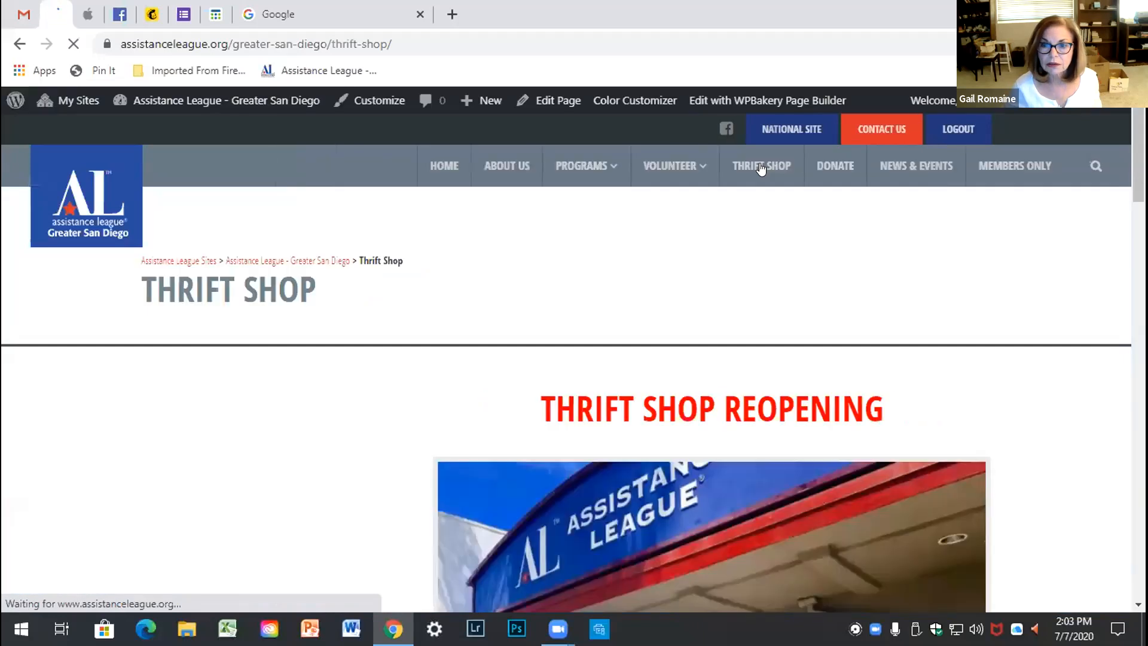
scroll(619, 500, down, 5)
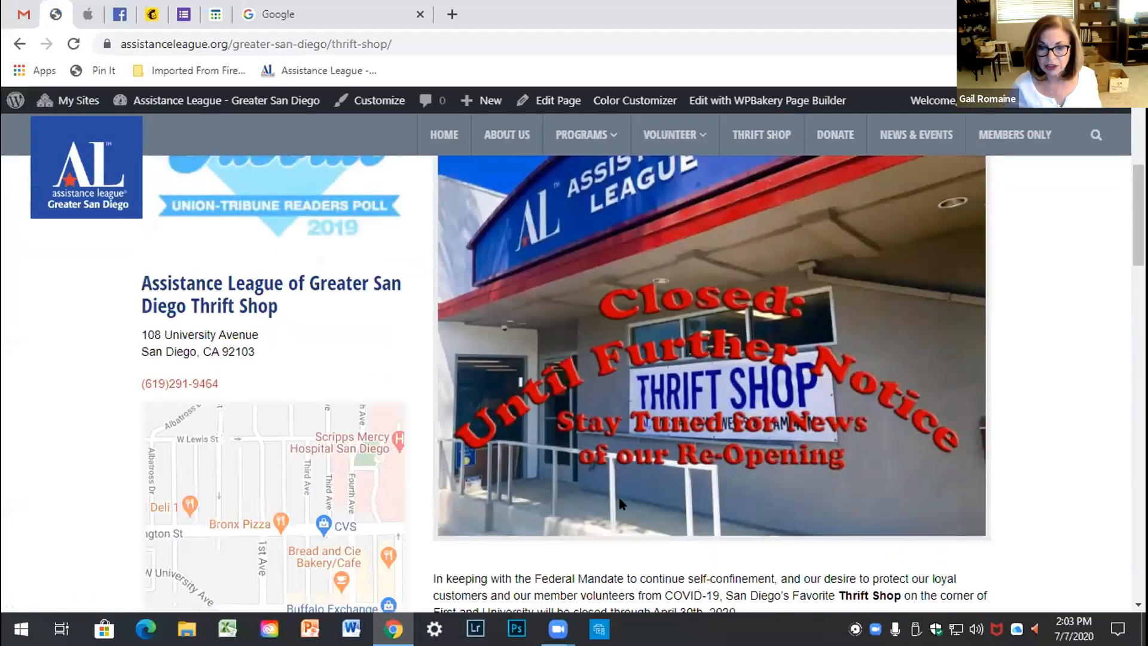
scroll(734, 581, up, 5)
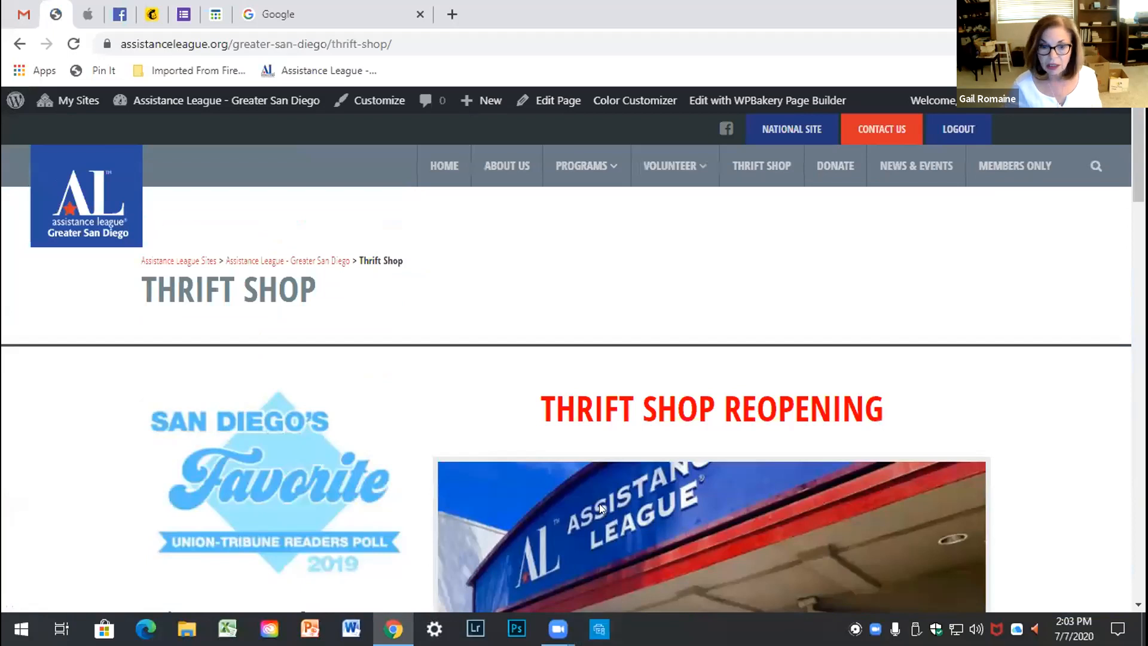
scroll(599, 504, down, 1)
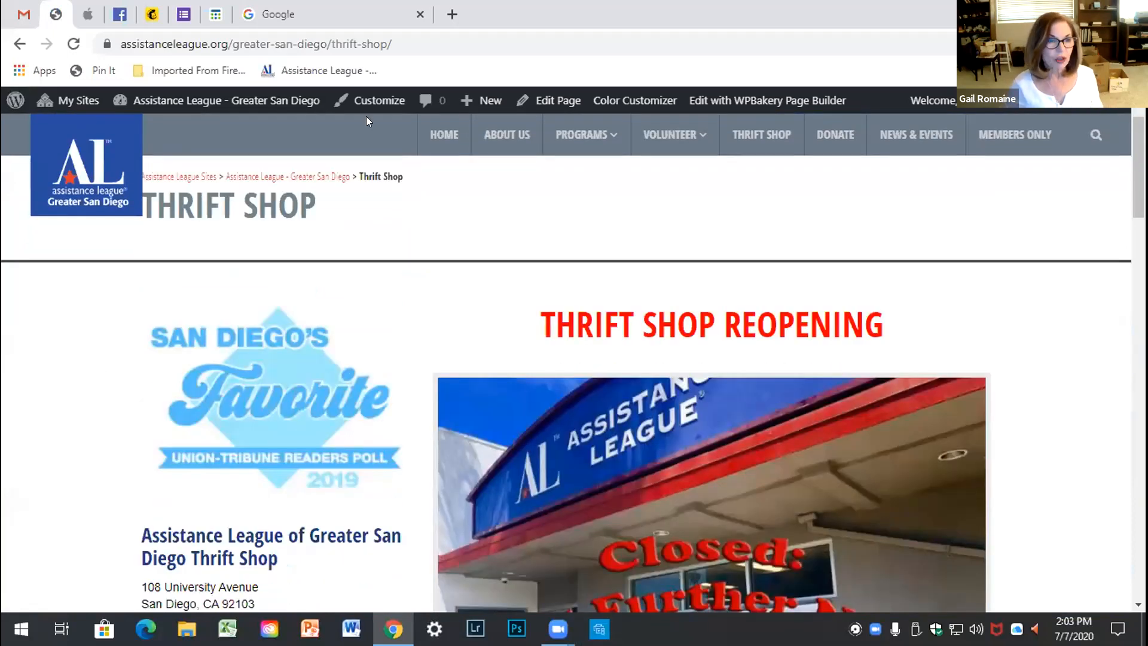
Step: Return to the site's admin dashboard and open the page for uploading new media
mouse_move(40, 103)
mouse_move(52, 145)
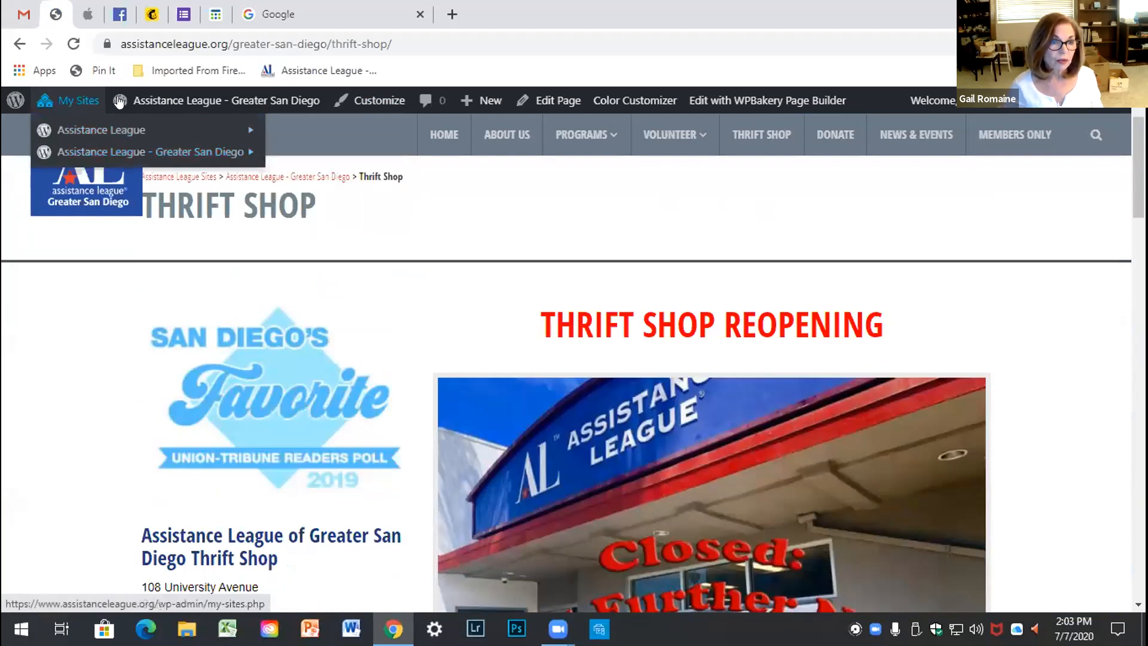
mouse_move(131, 102)
click(131, 129)
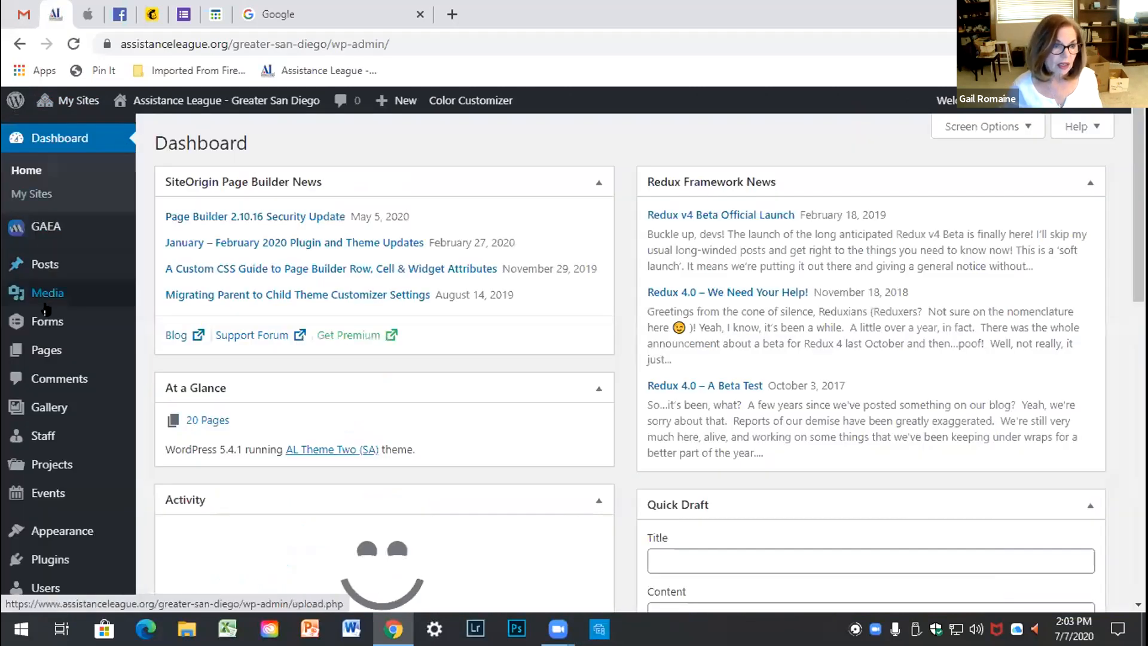
mouse_move(47, 294)
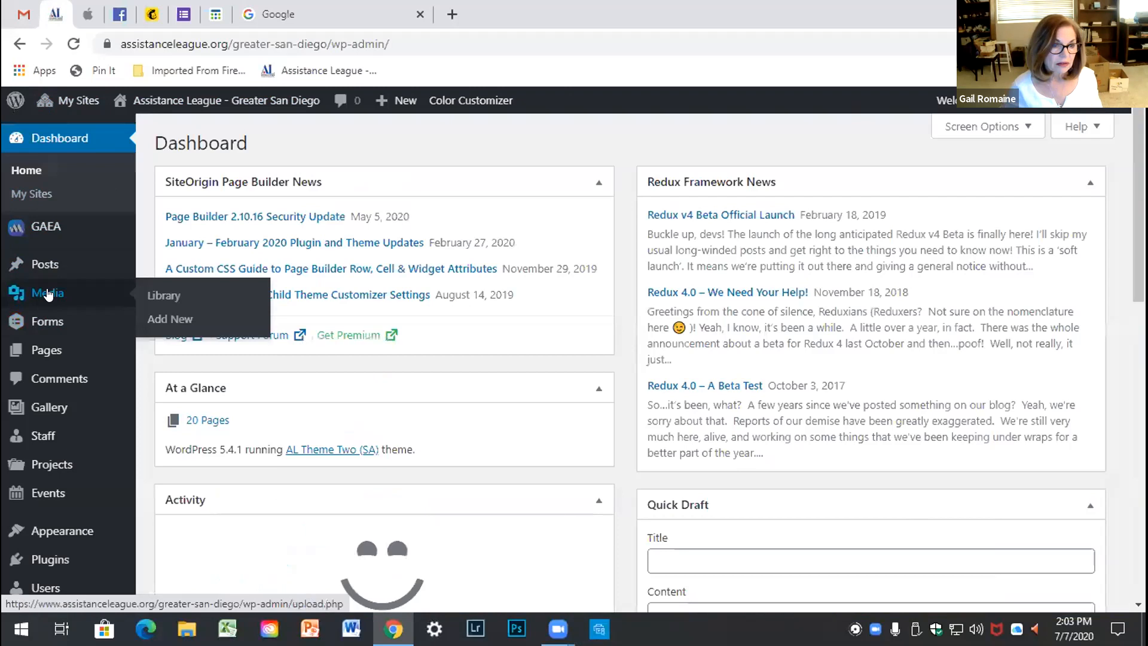
click(169, 320)
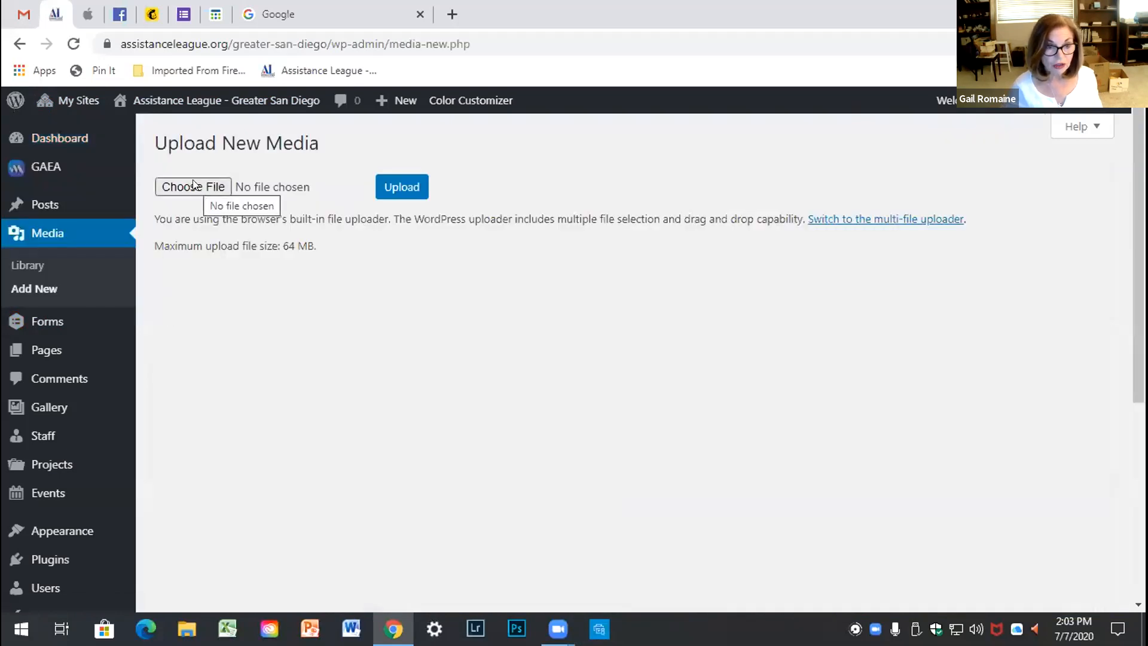
Step: Choose the ThriftShopFaçadeReopening image from the ALGSD Selections folder and upload it to the Media Library
click(193, 186)
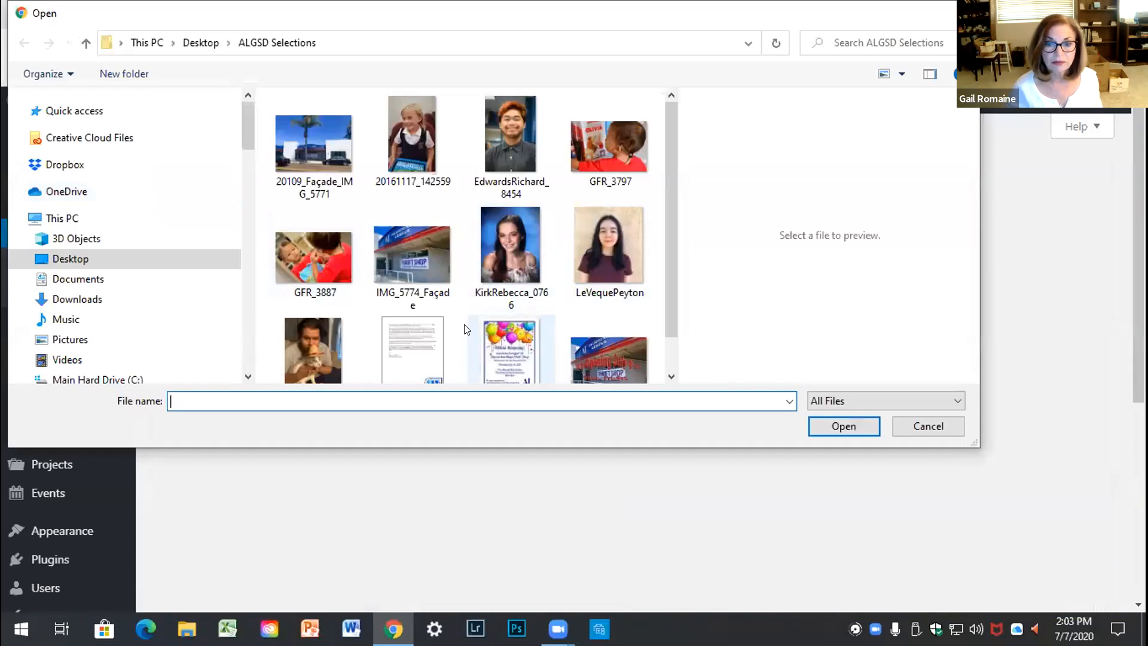
scroll(606, 330, down, 1)
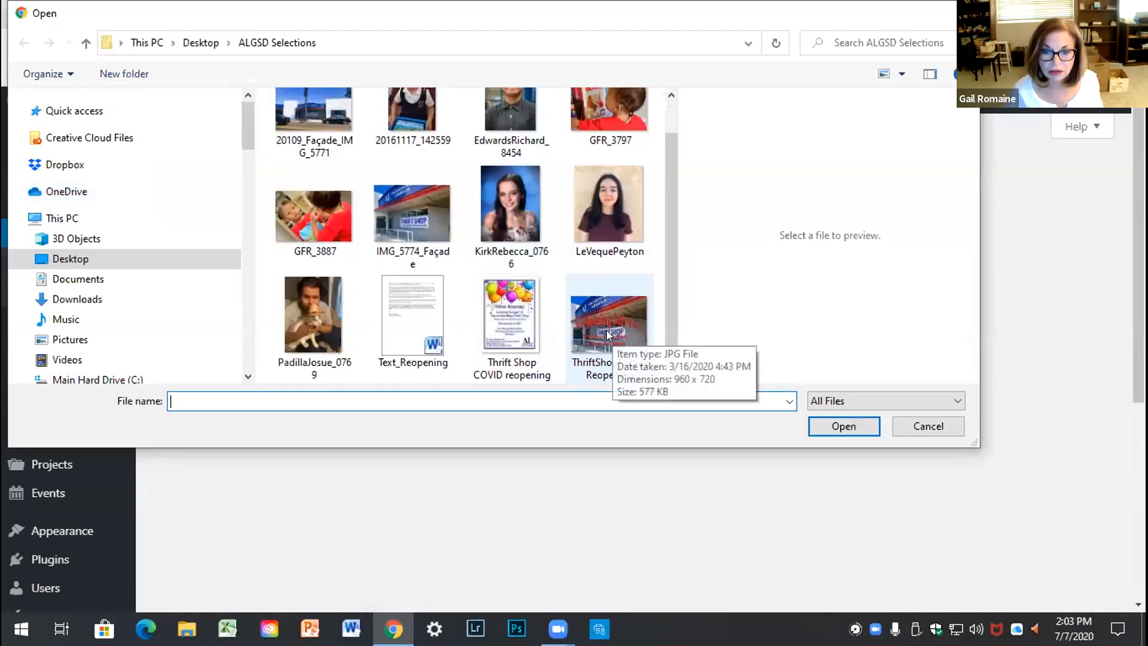
click(608, 335)
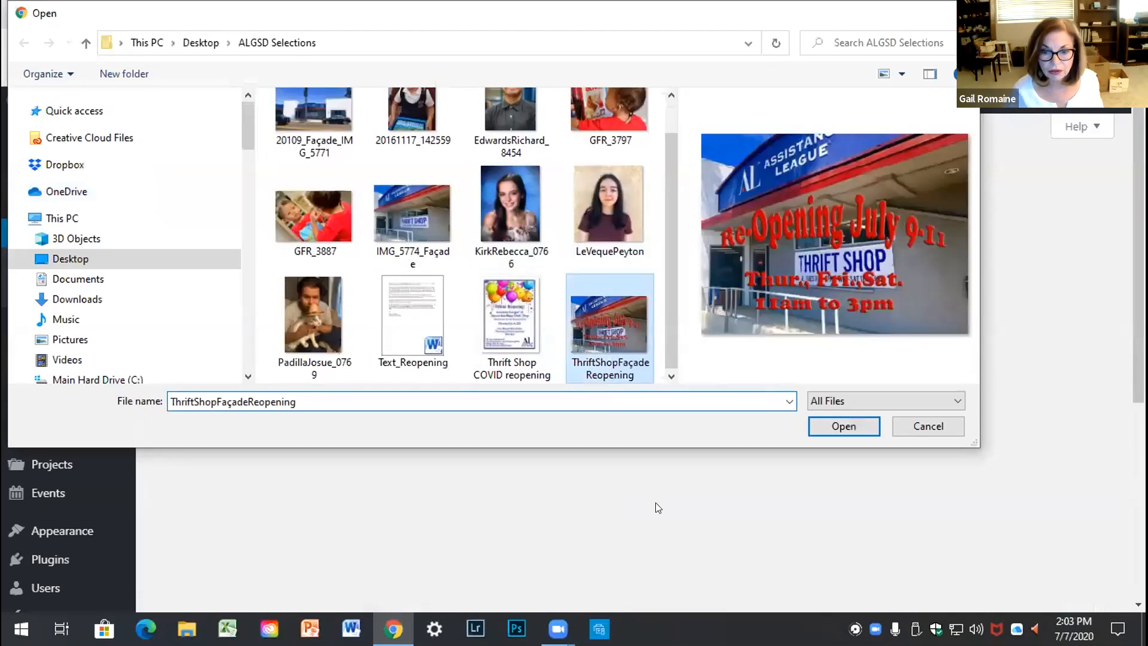
click(839, 425)
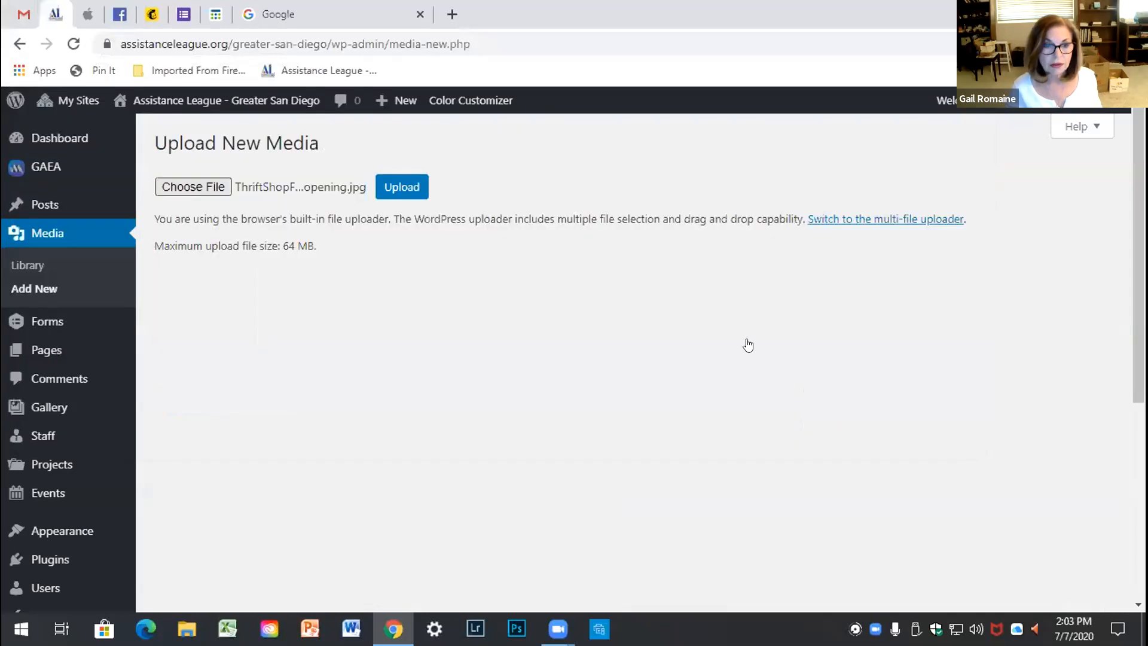
mouse_move(83, 155)
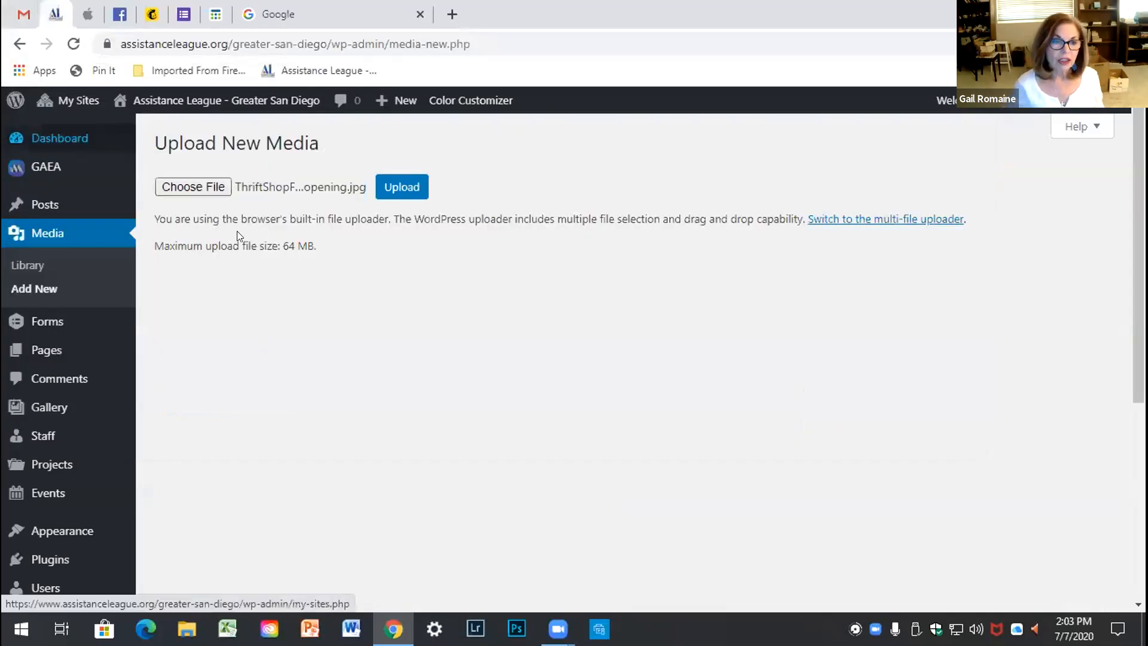
click(400, 189)
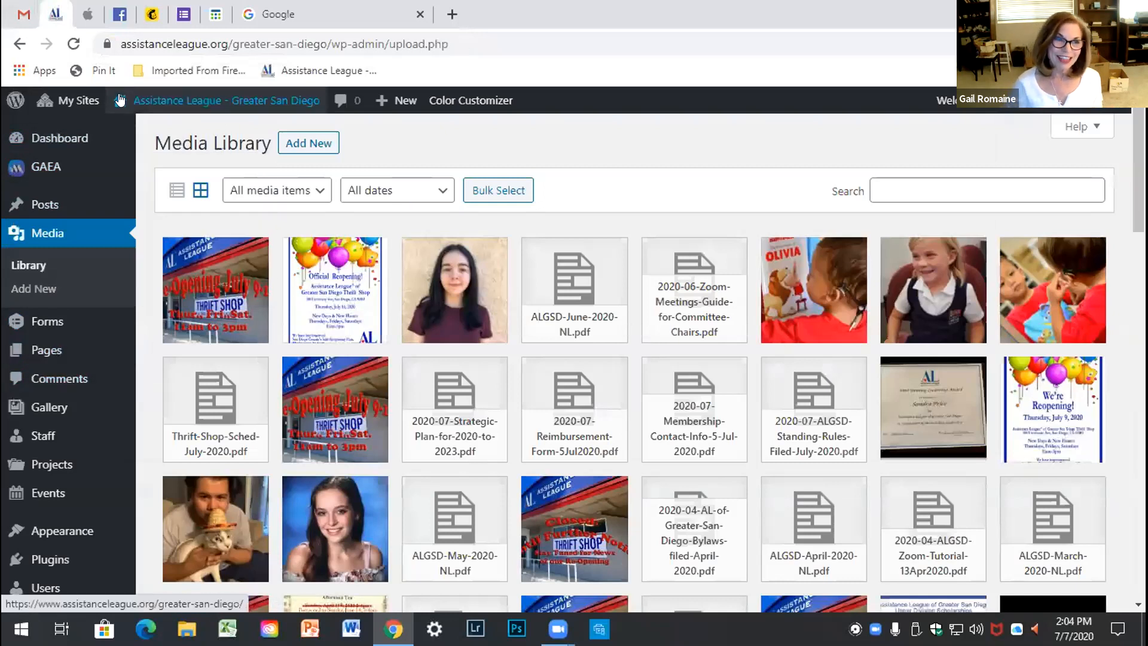
Step: Go to the Thrift Shop page on the live site and open it for editing
mouse_move(119, 100)
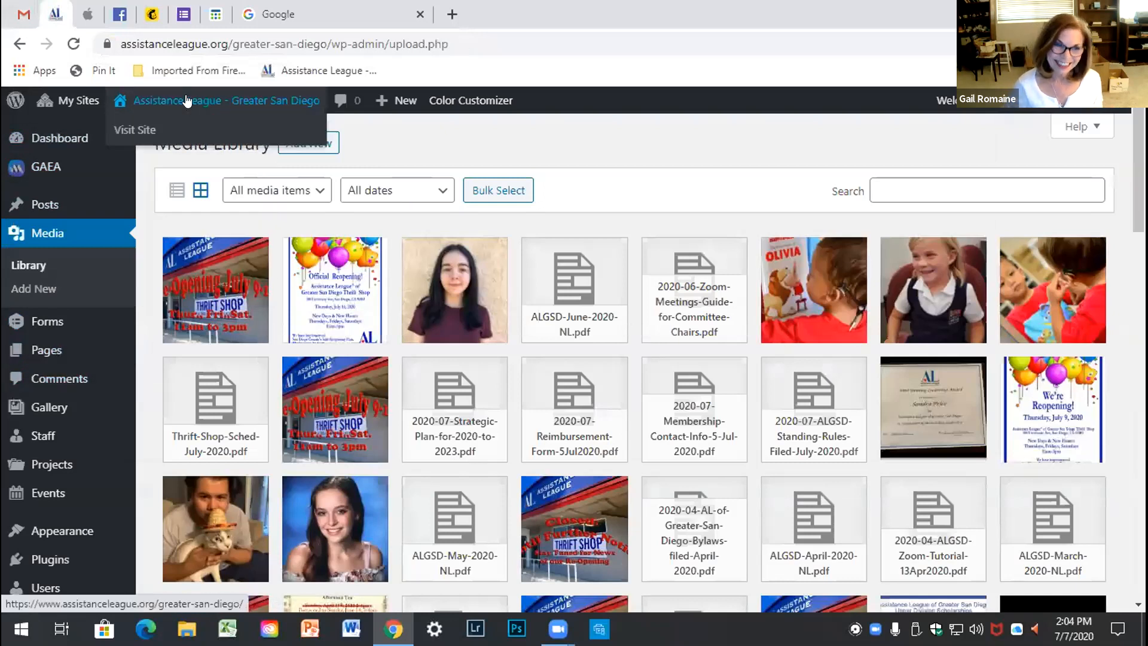
click(120, 131)
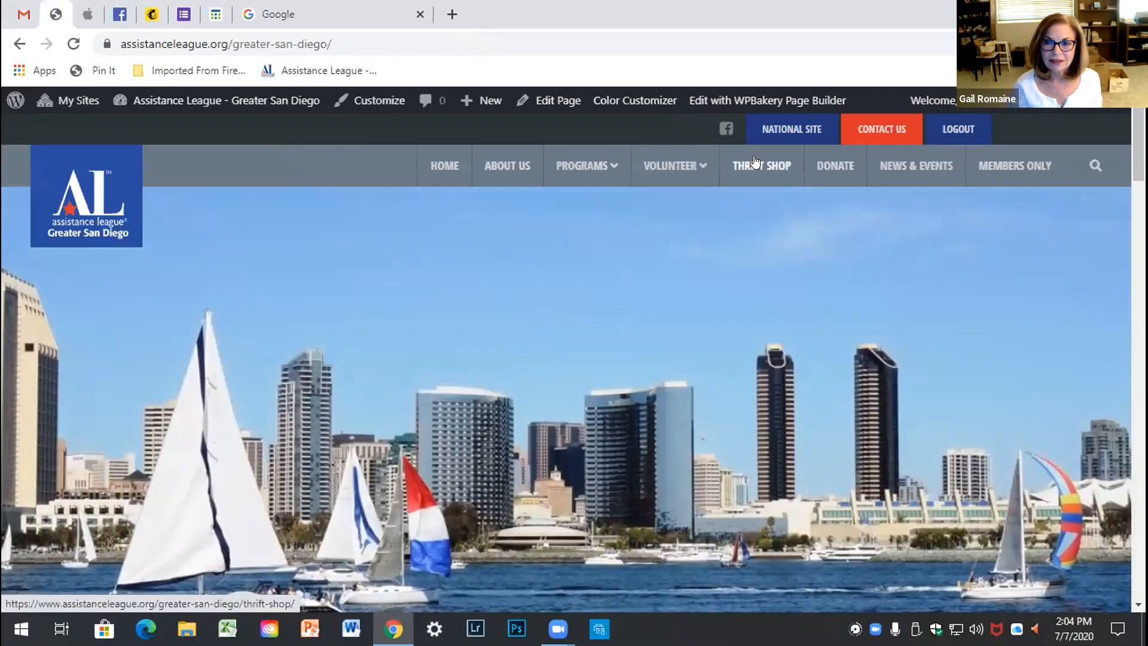
click(754, 170)
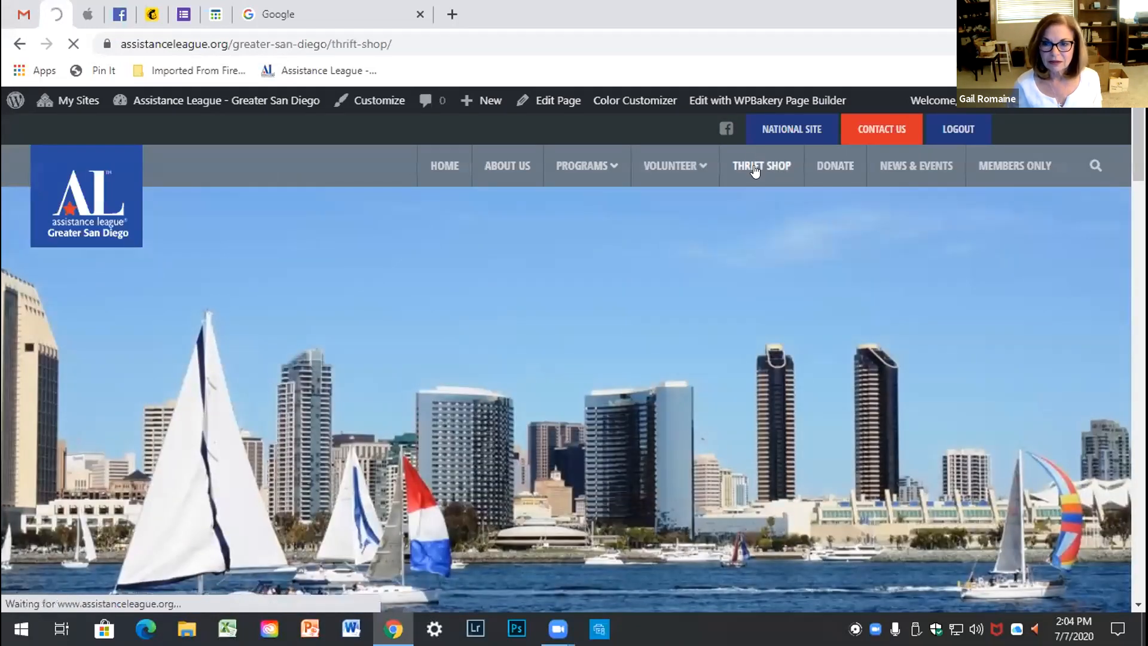
scroll(726, 306, down, 3)
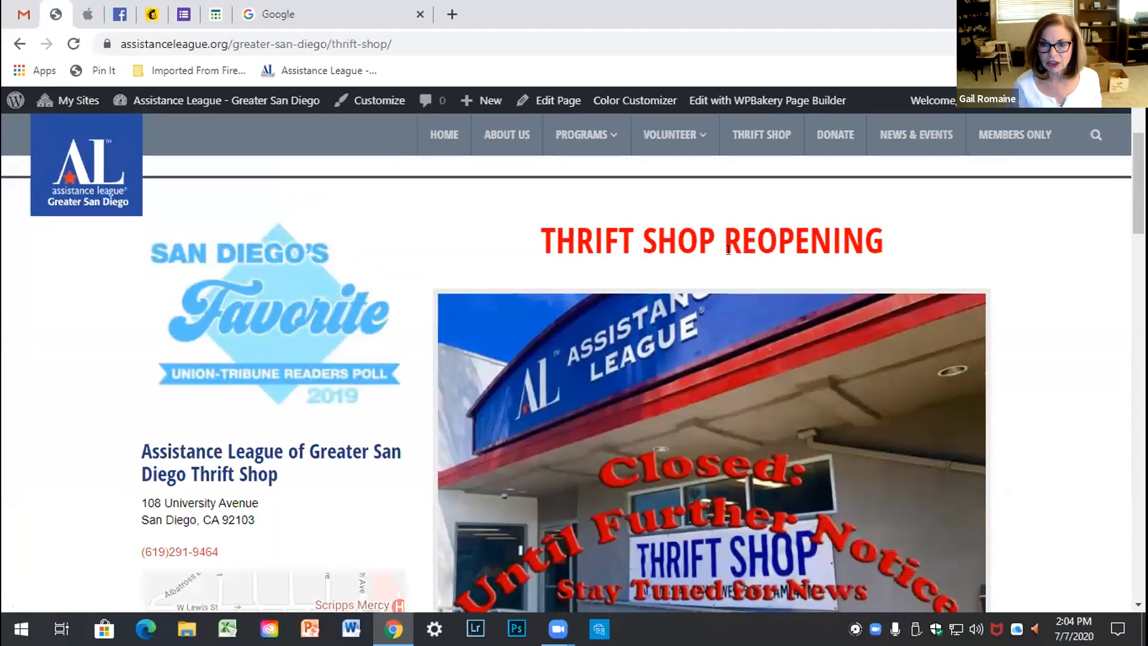
click(552, 103)
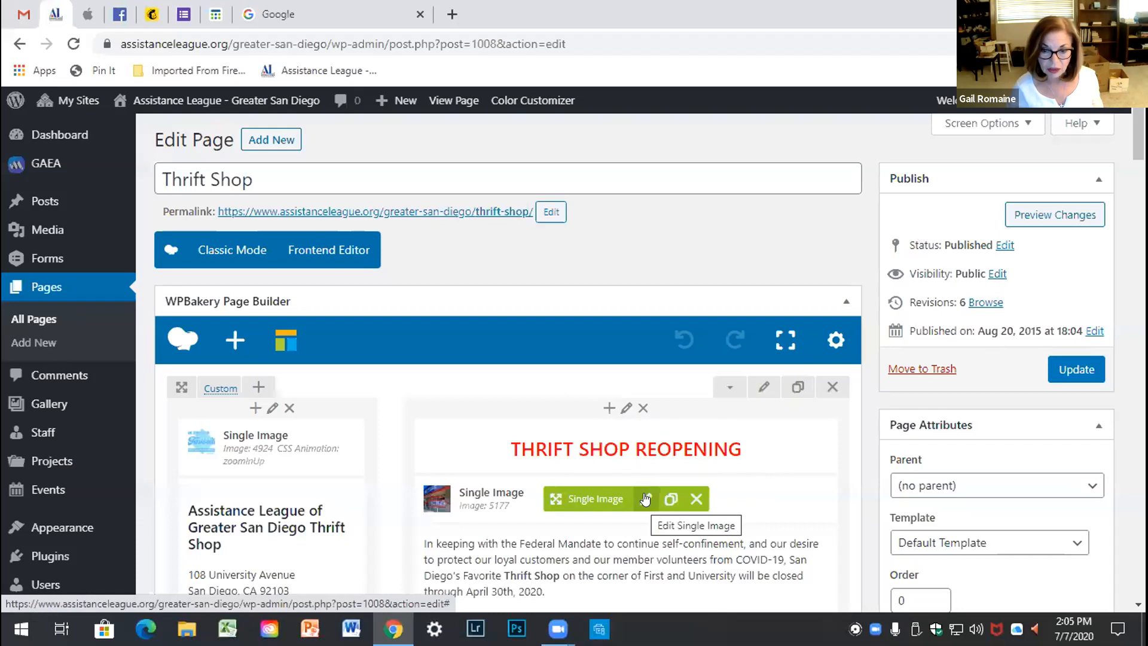
Step: Open the settings of the single image below the THRIFT SHOP REOPENING heading and examine its source, size, caption, alignment, style, click action and animation options
click(645, 498)
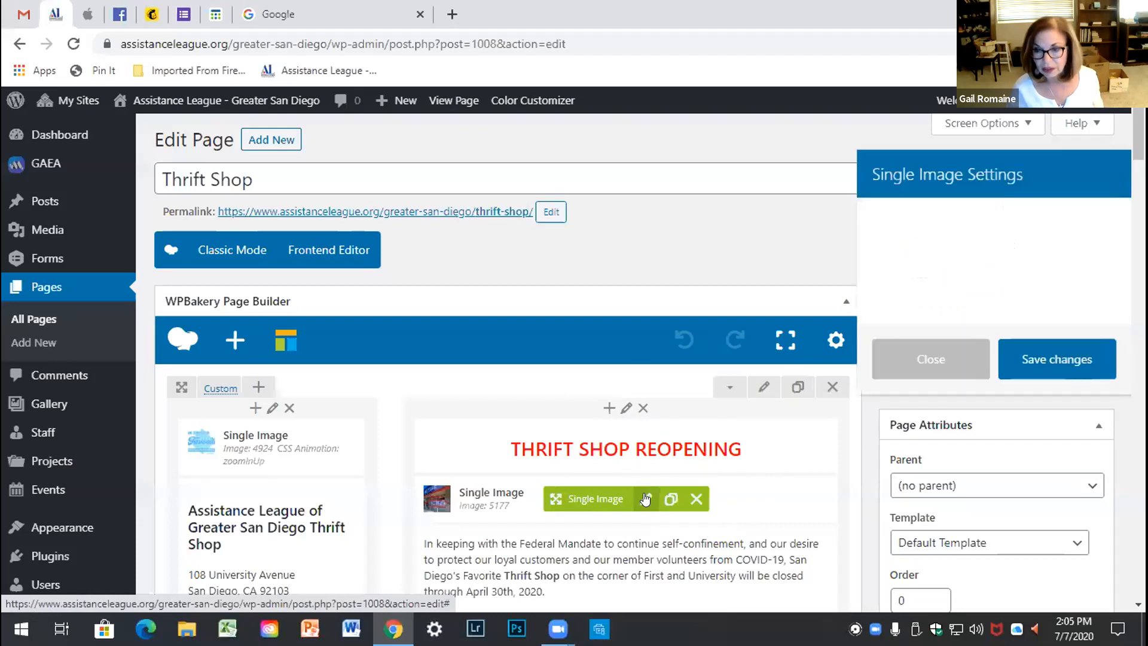
mouse_move(1040, 101)
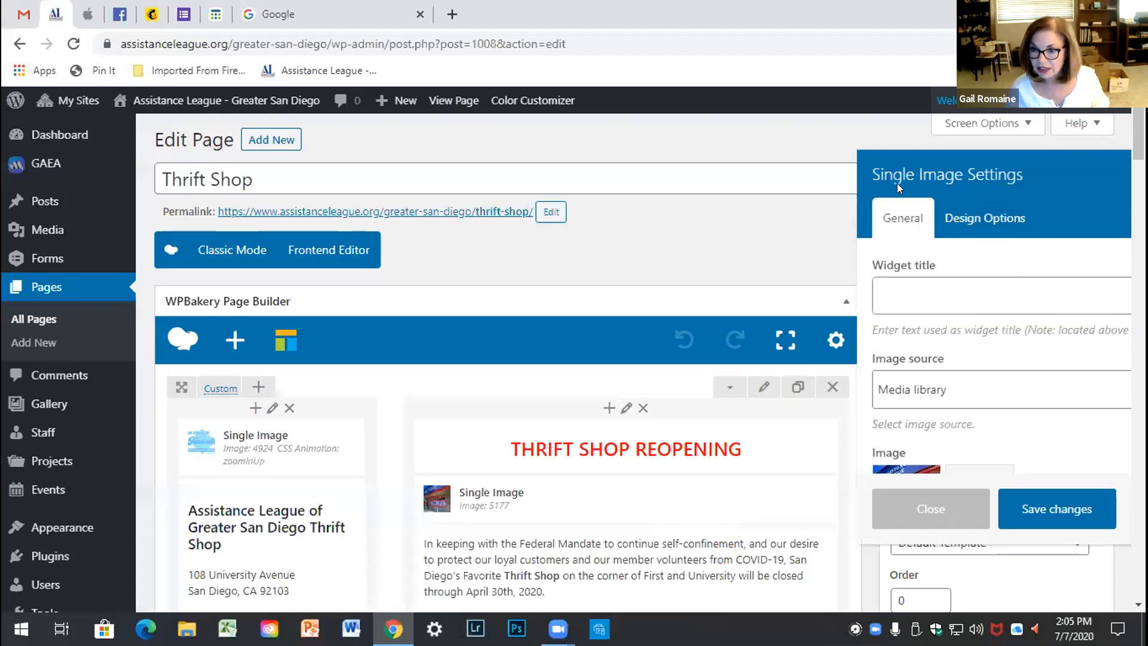
scroll(986, 319, down, 3)
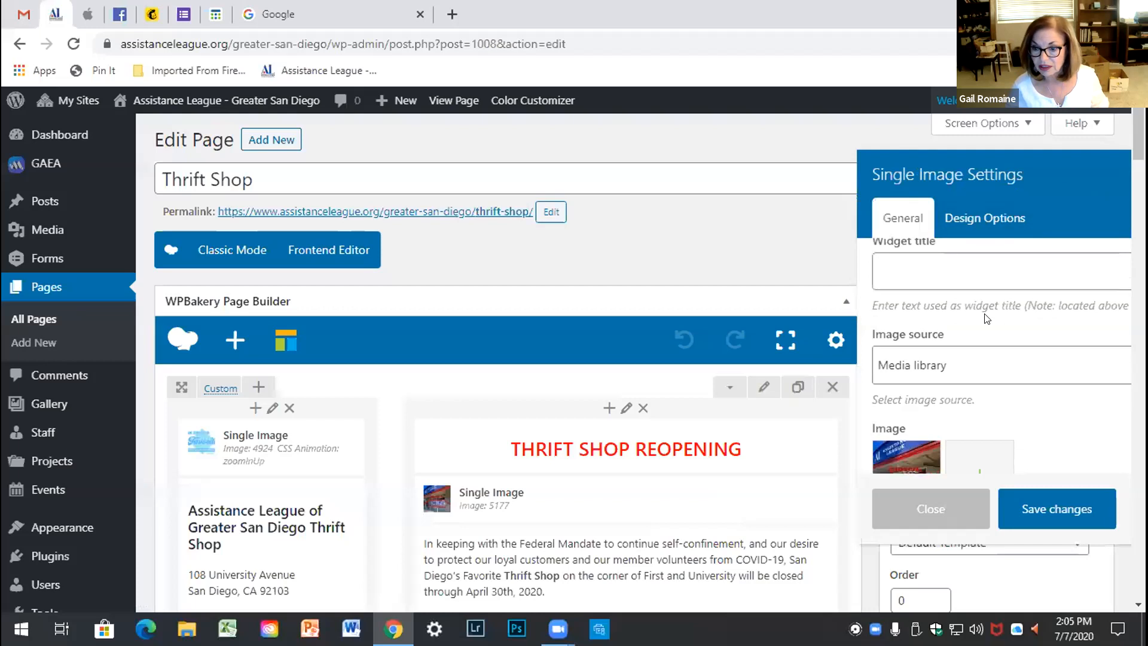
scroll(1003, 250, up, 3)
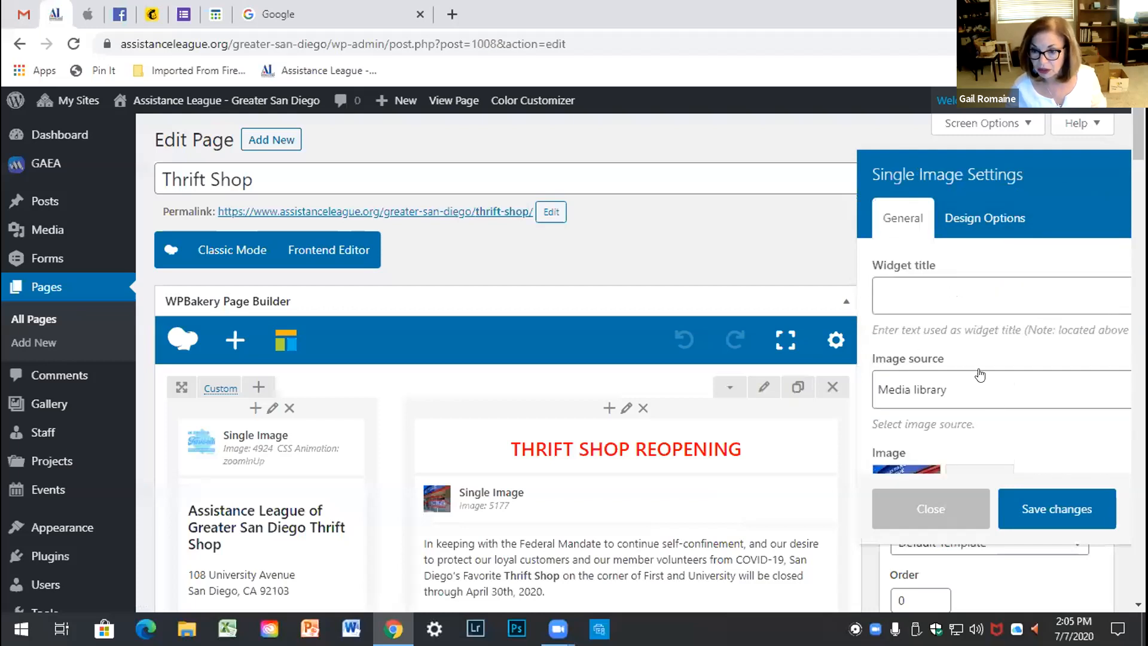
scroll(976, 374, down, 2)
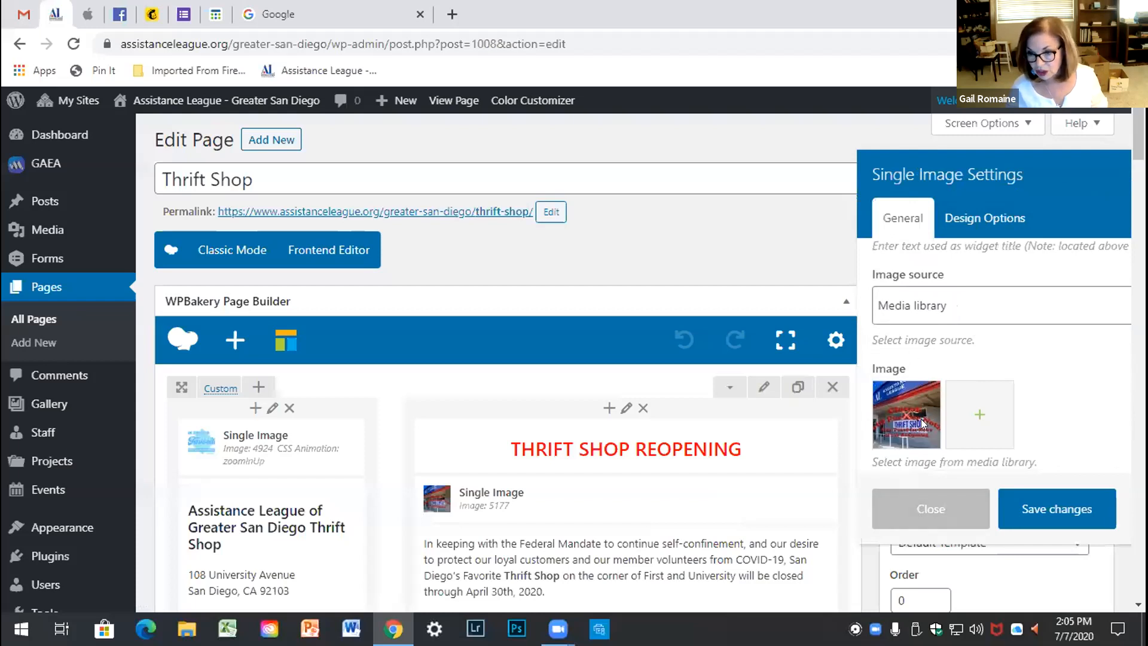
scroll(1043, 358, down, 2)
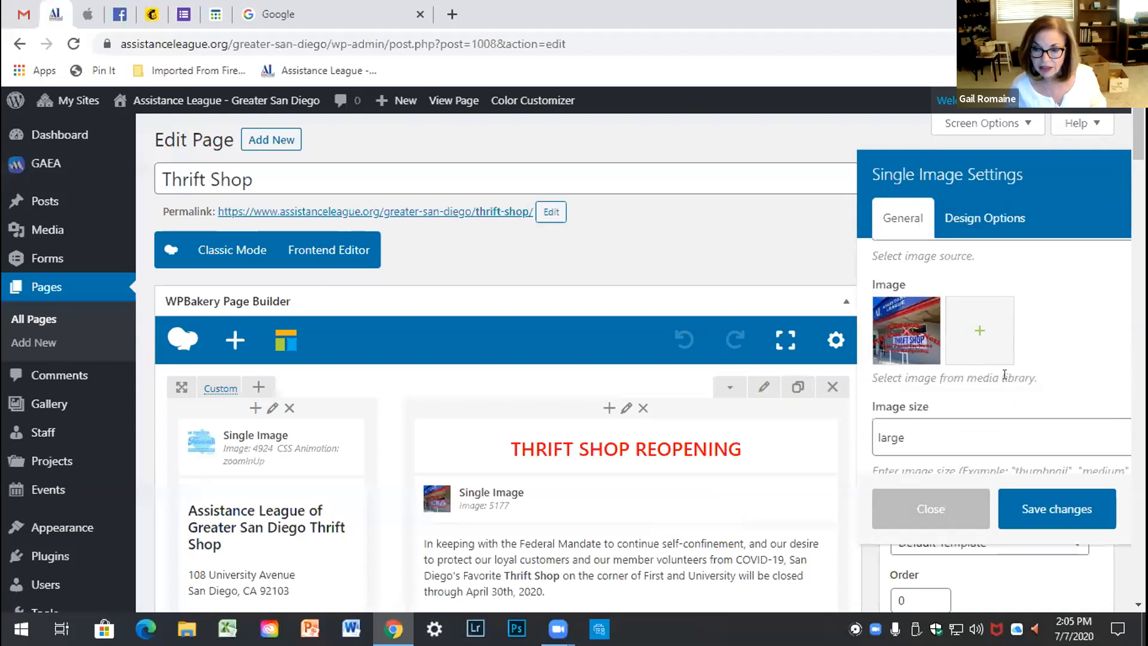
scroll(1006, 388, down, 2)
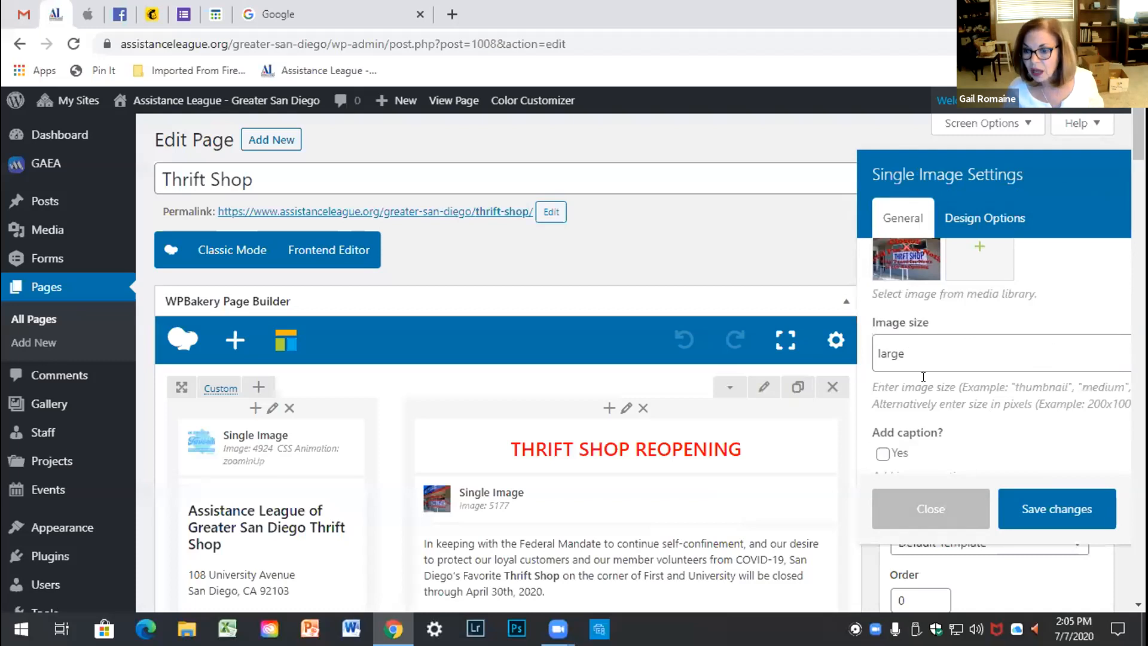
click(925, 341)
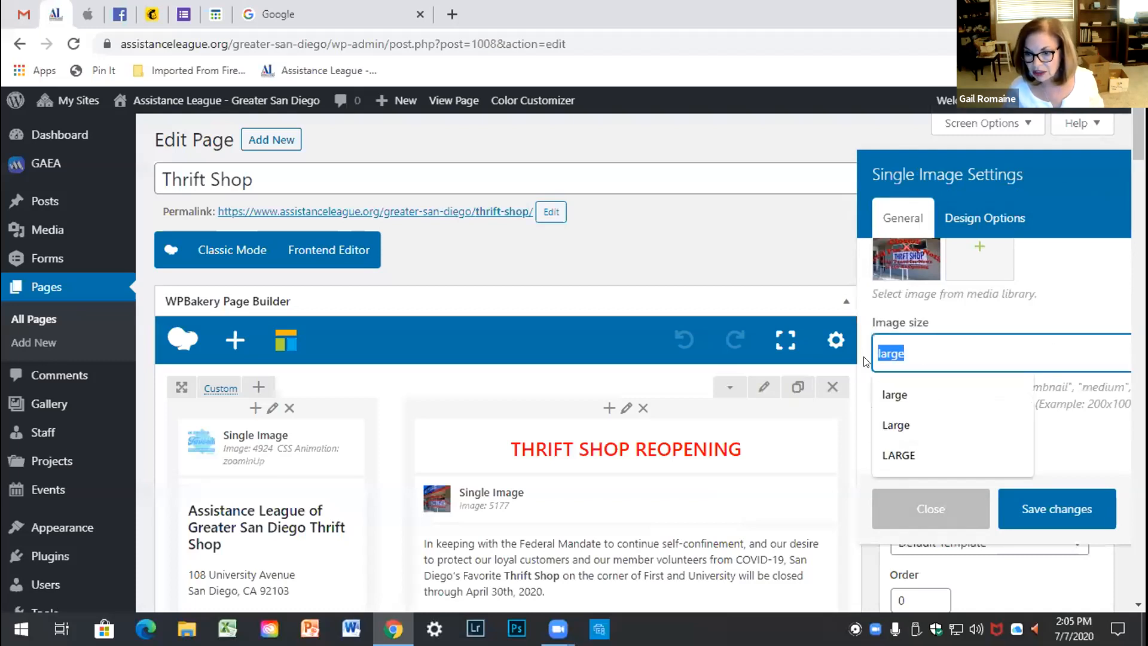
click(1046, 320)
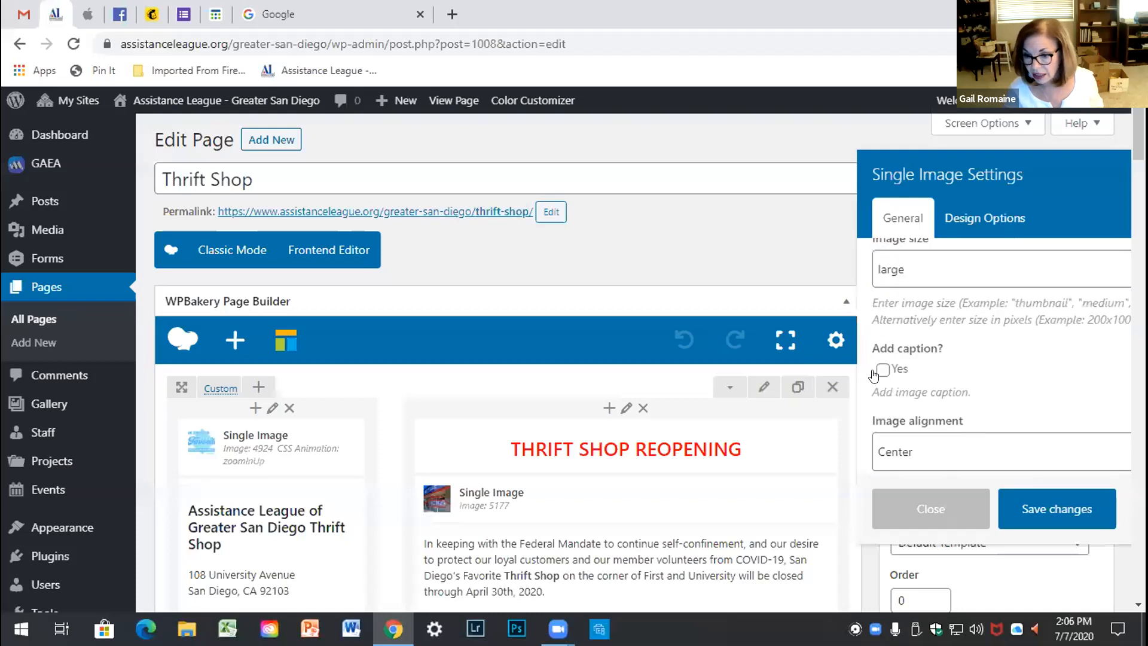
scroll(985, 389, down, 2)
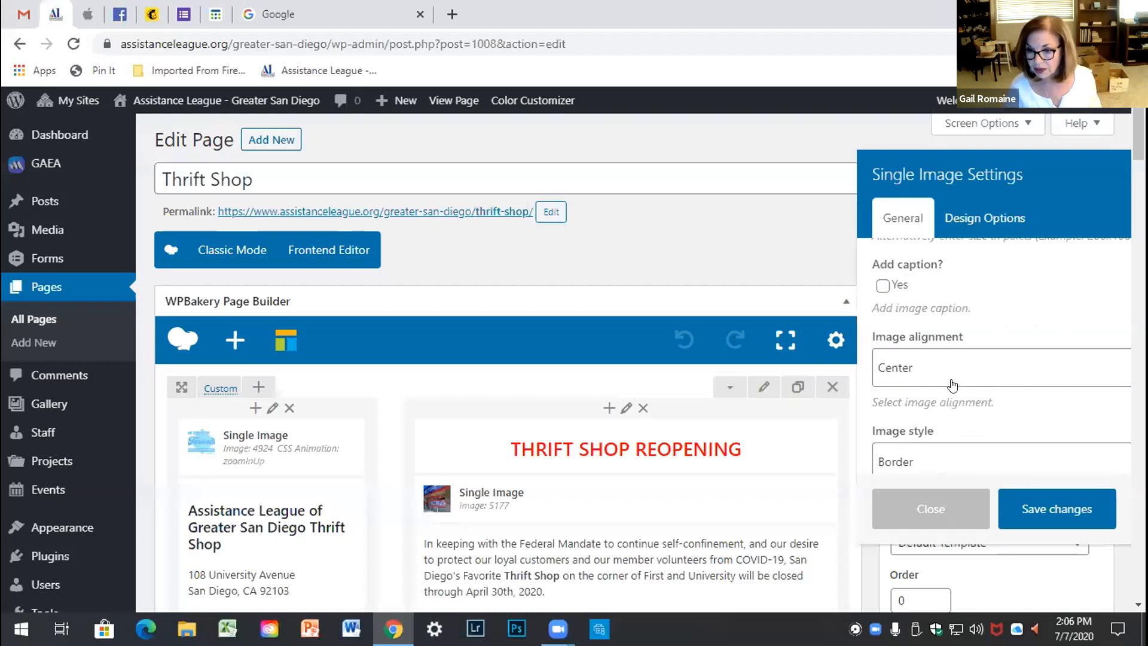
scroll(955, 396, down, 1)
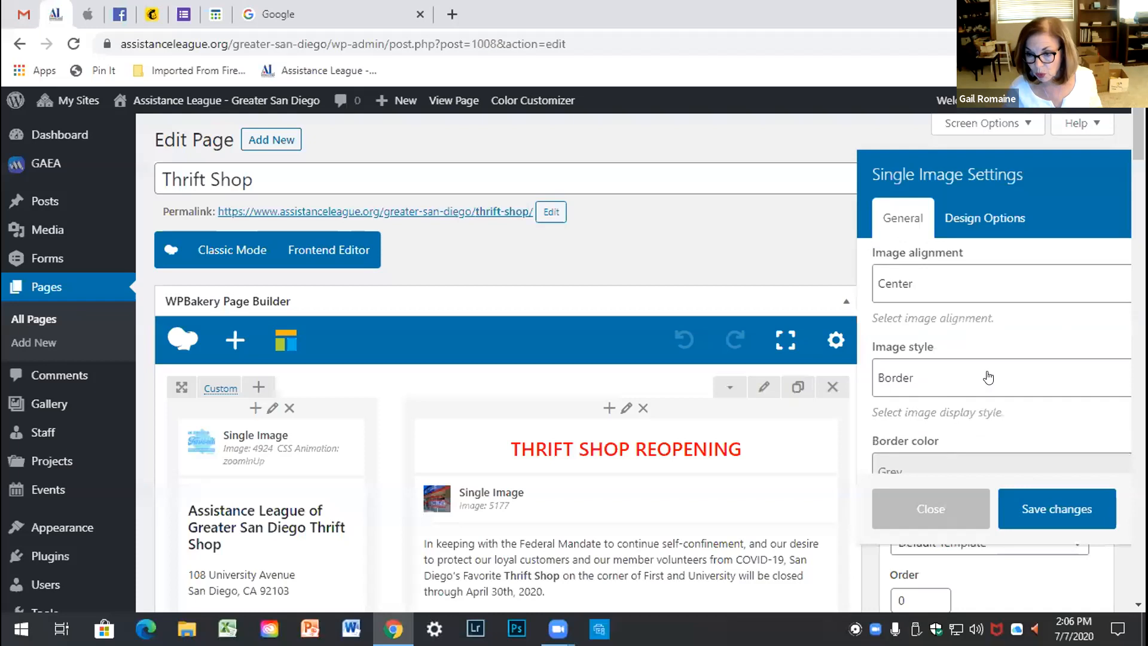
scroll(988, 379, down, 1)
scroll(966, 398, down, 1)
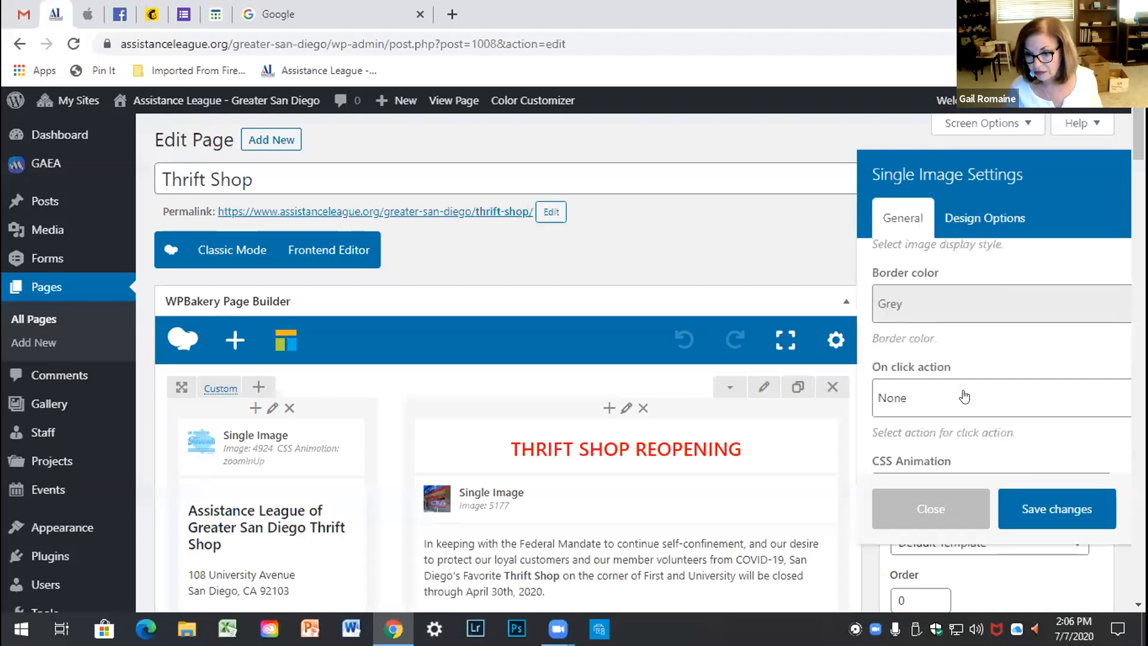
scroll(968, 399, down, 1)
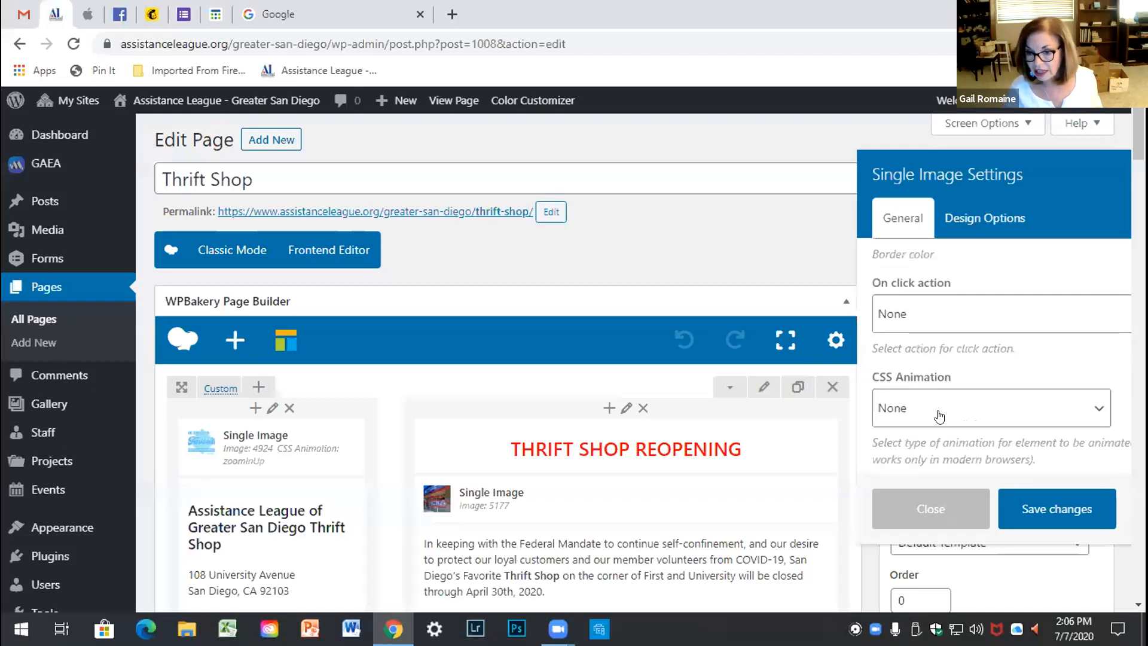
scroll(939, 415, down, 1)
scroll(986, 460, down, 1)
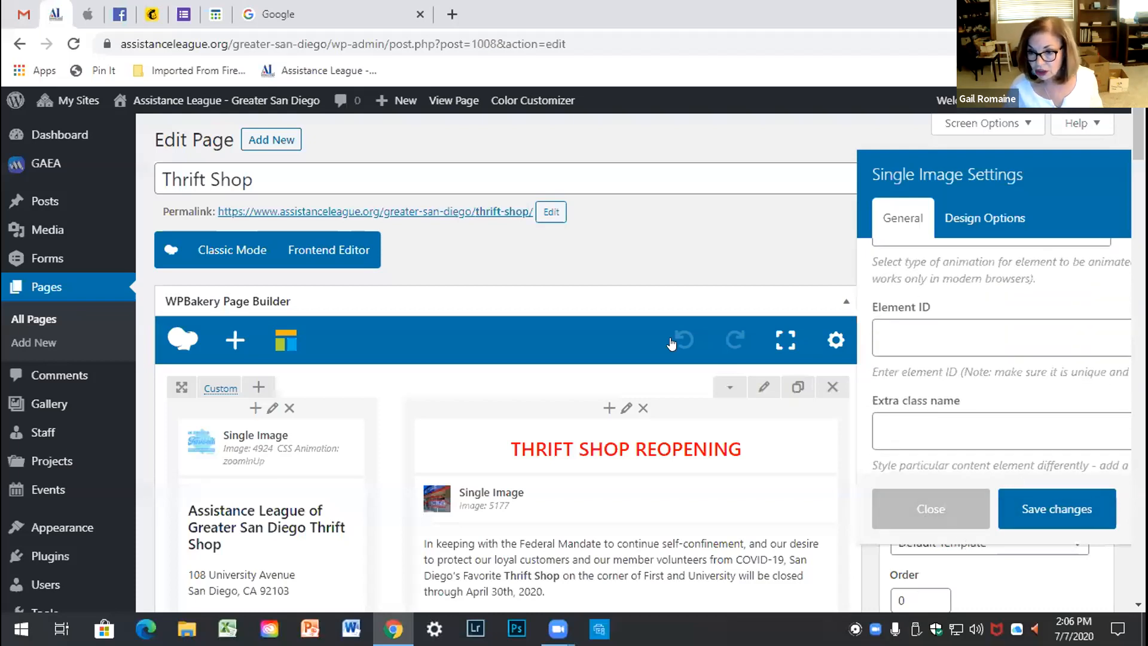
scroll(986, 287, up, 5)
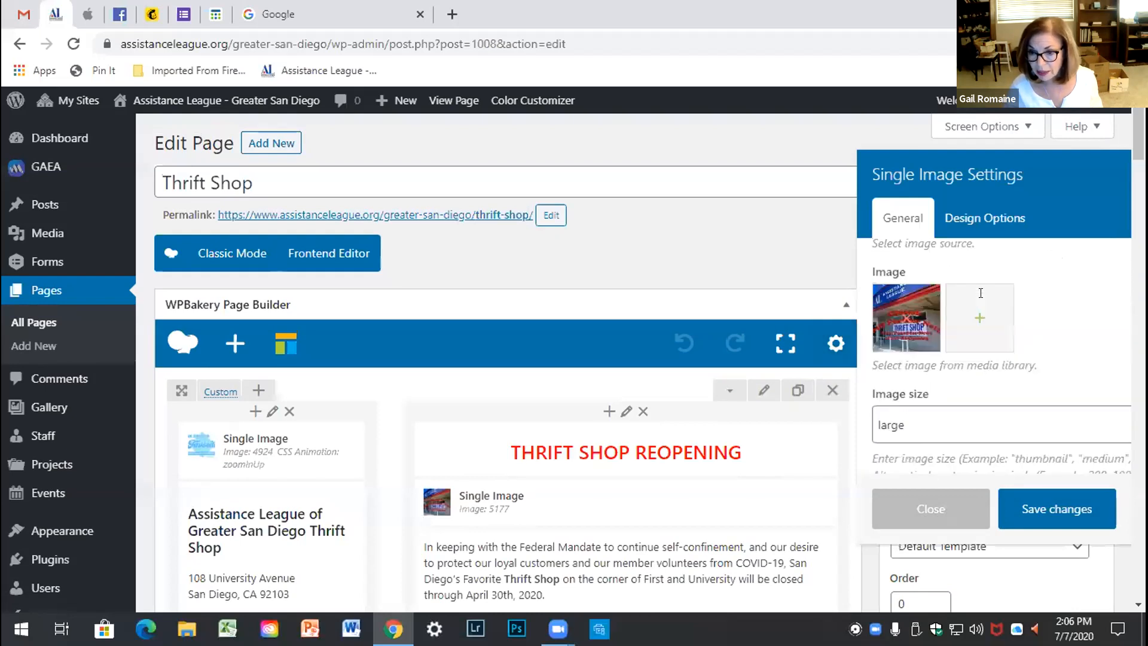
Step: Replace the façade image with ThriftShopFaçadeReopening.jpg from the Media Library and save the single image settings
click(904, 320)
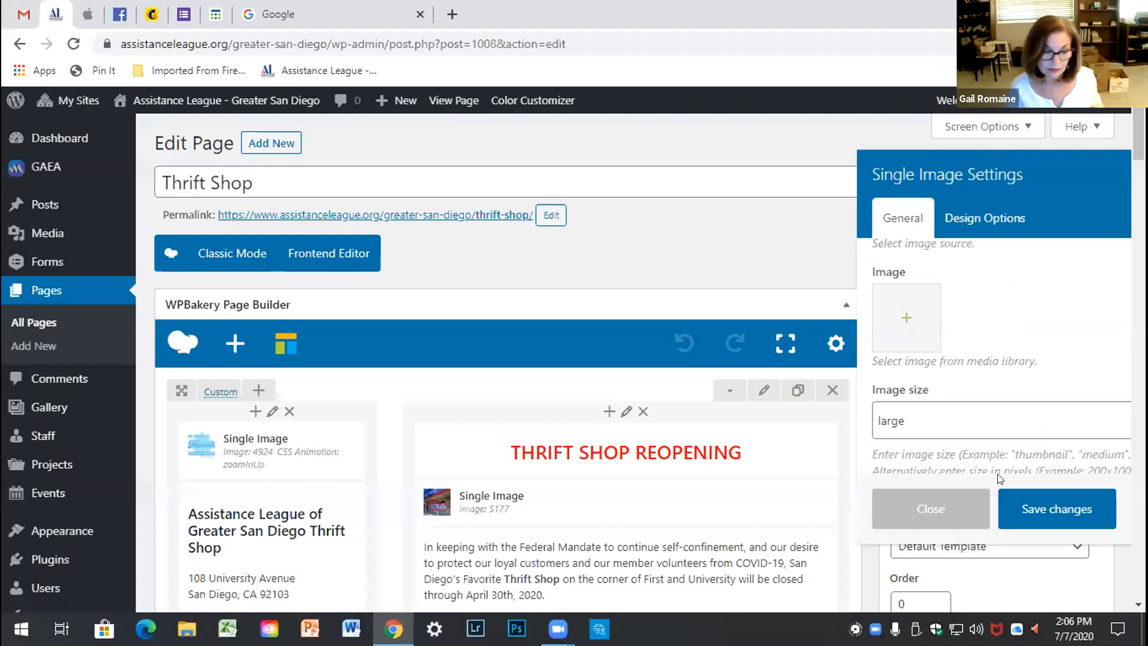
click(906, 319)
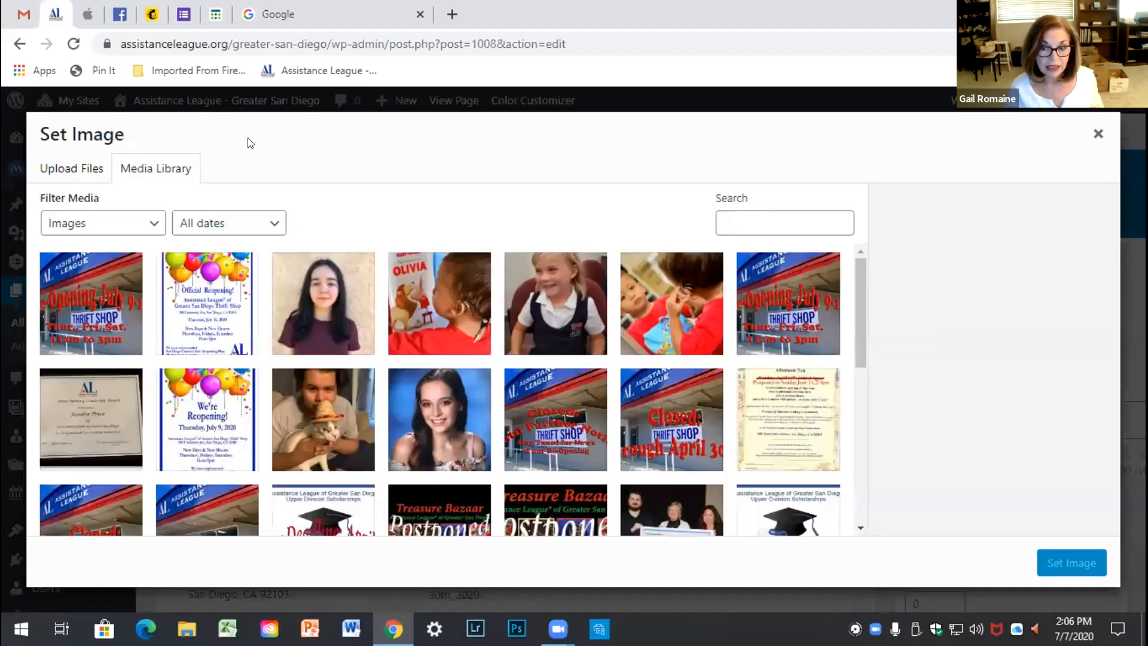
click(83, 317)
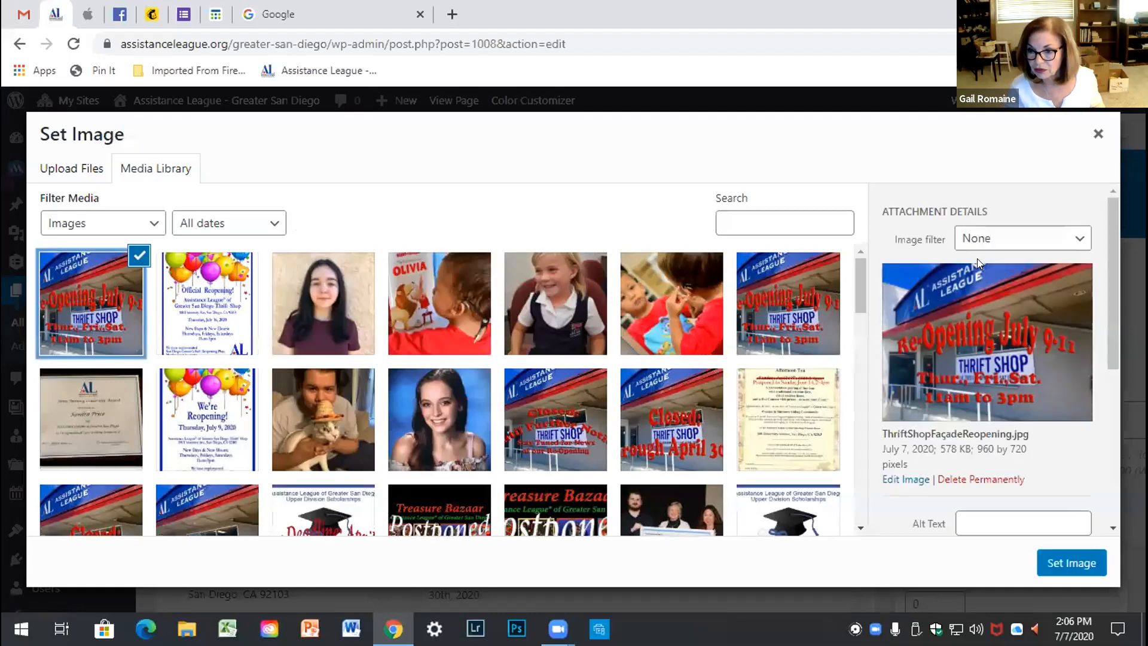
scroll(1016, 317, down, 3)
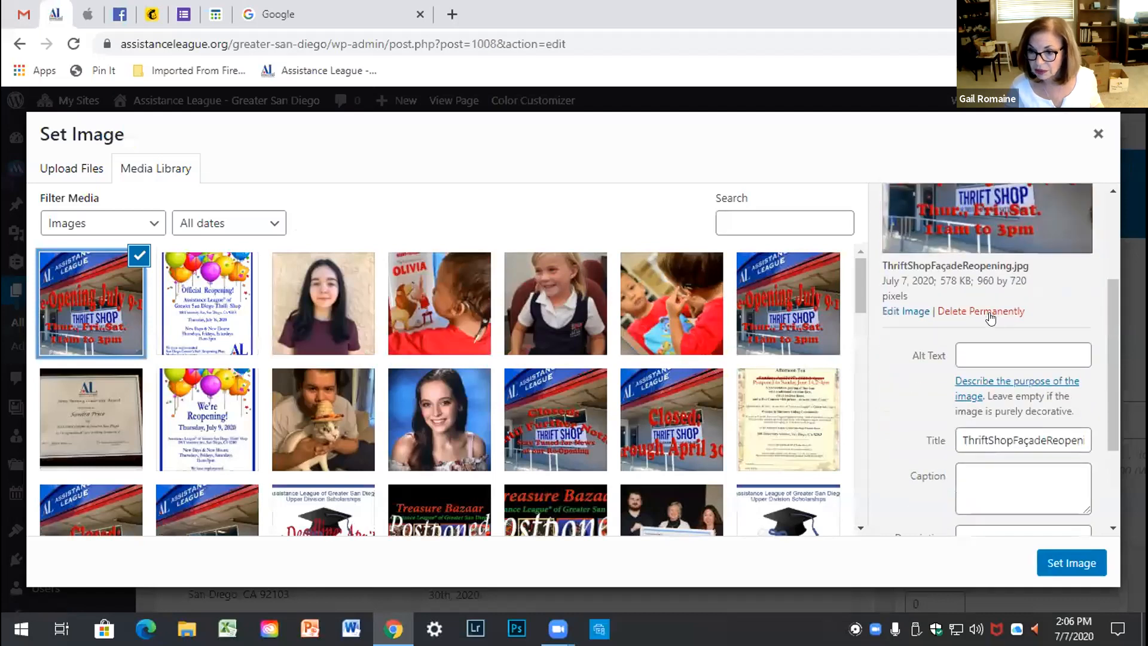
scroll(991, 319, down, 3)
scroll(990, 321, up, 6)
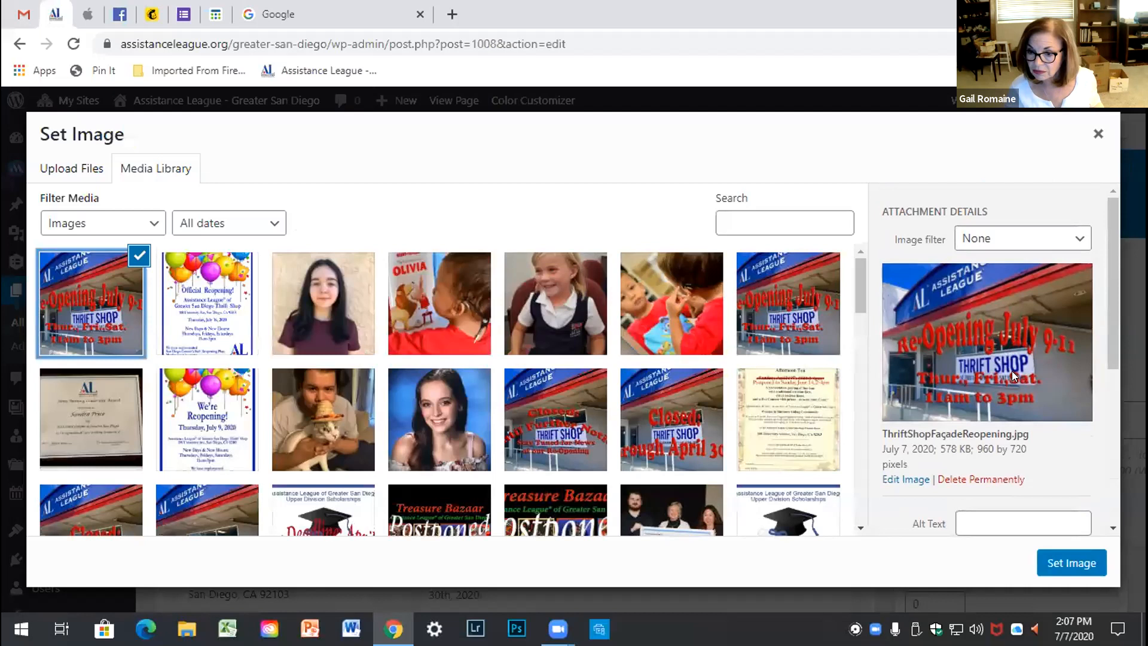
scroll(1011, 371, down, 2)
scroll(1058, 368, down, 5)
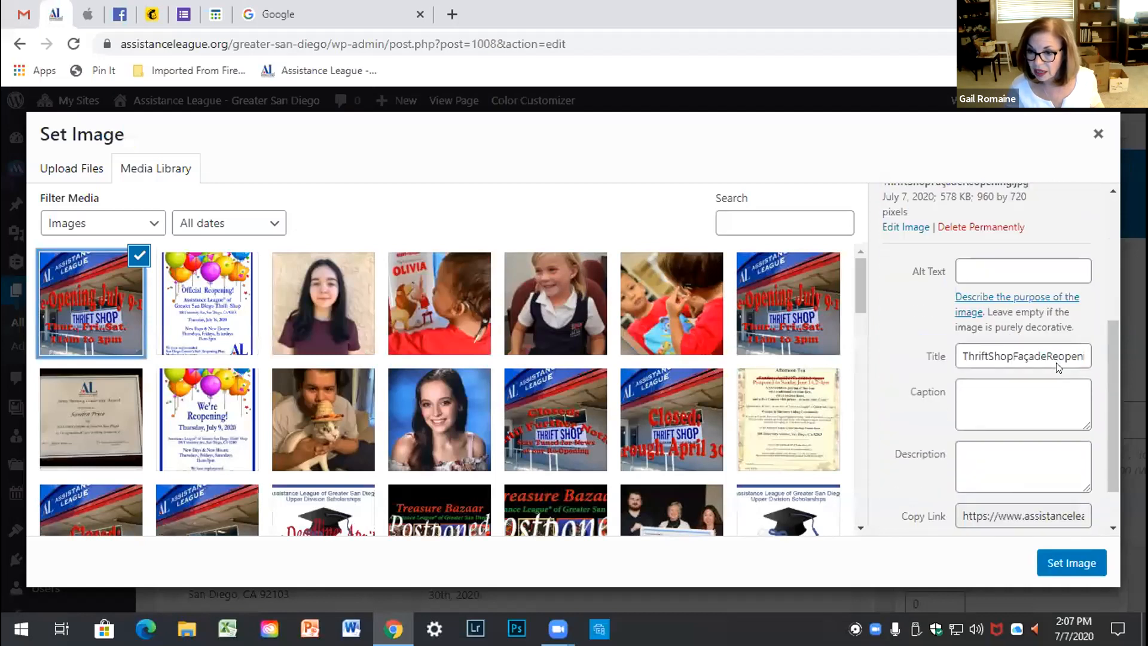
click(1056, 562)
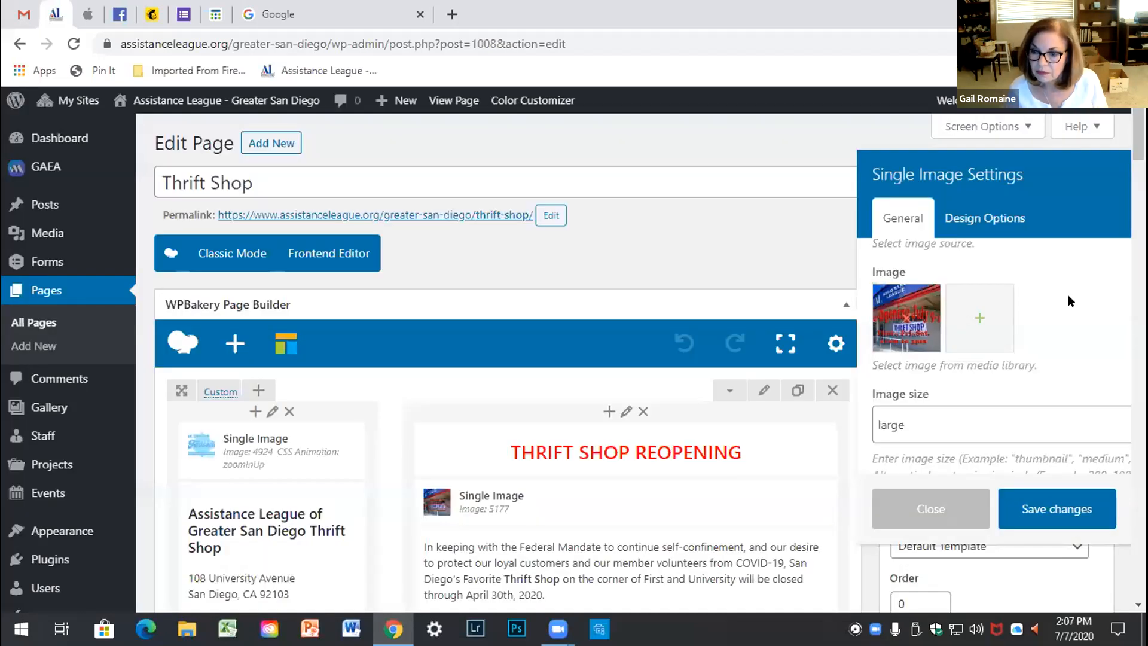
click(1064, 510)
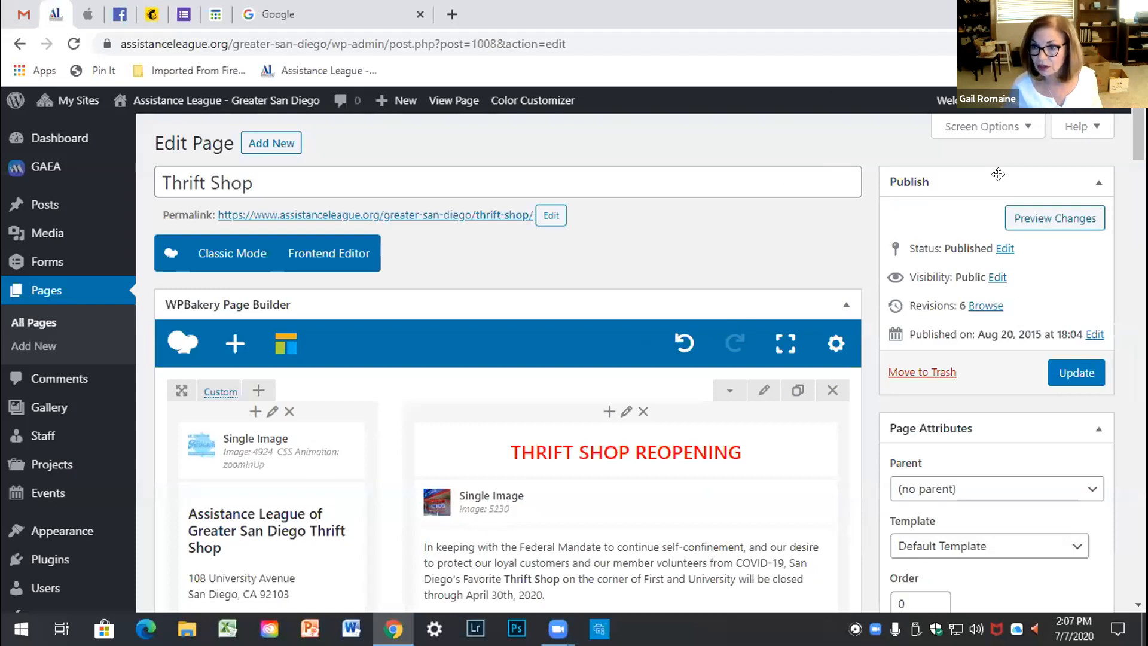
Step: Preview the Thrift Shop page changes, examine the new façade image and the text below it, and close the preview
click(1050, 220)
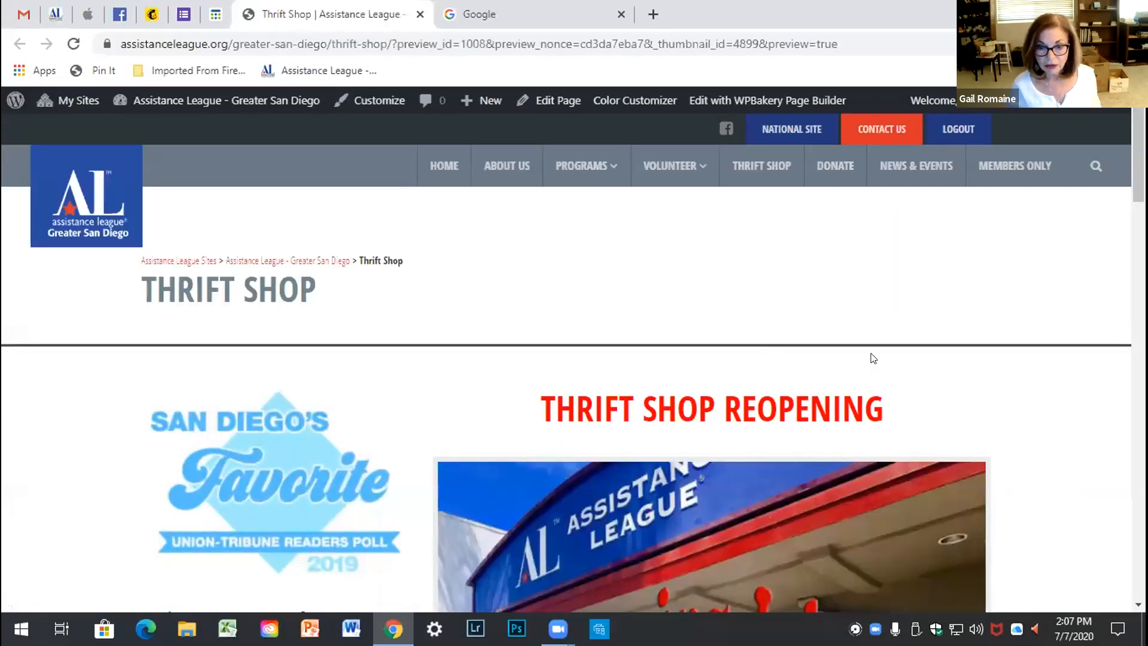
scroll(968, 320, down, 5)
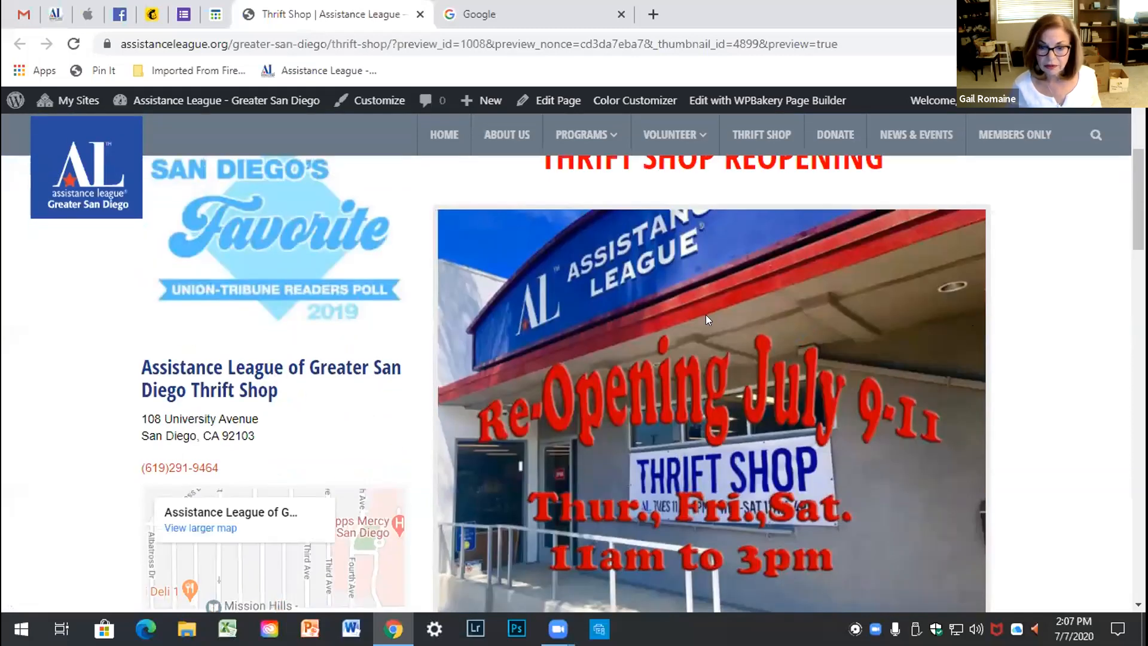
scroll(1100, 374, down, 3)
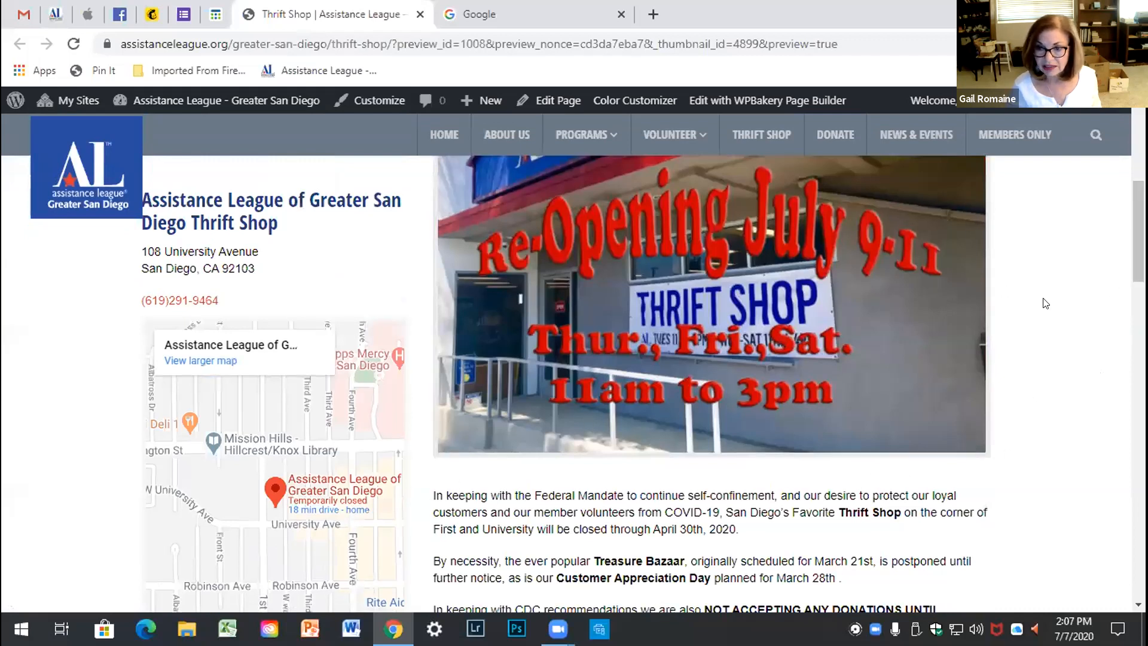
scroll(1045, 303, up, 2)
scroll(1043, 323, up, 2)
scroll(1043, 328, down, 5)
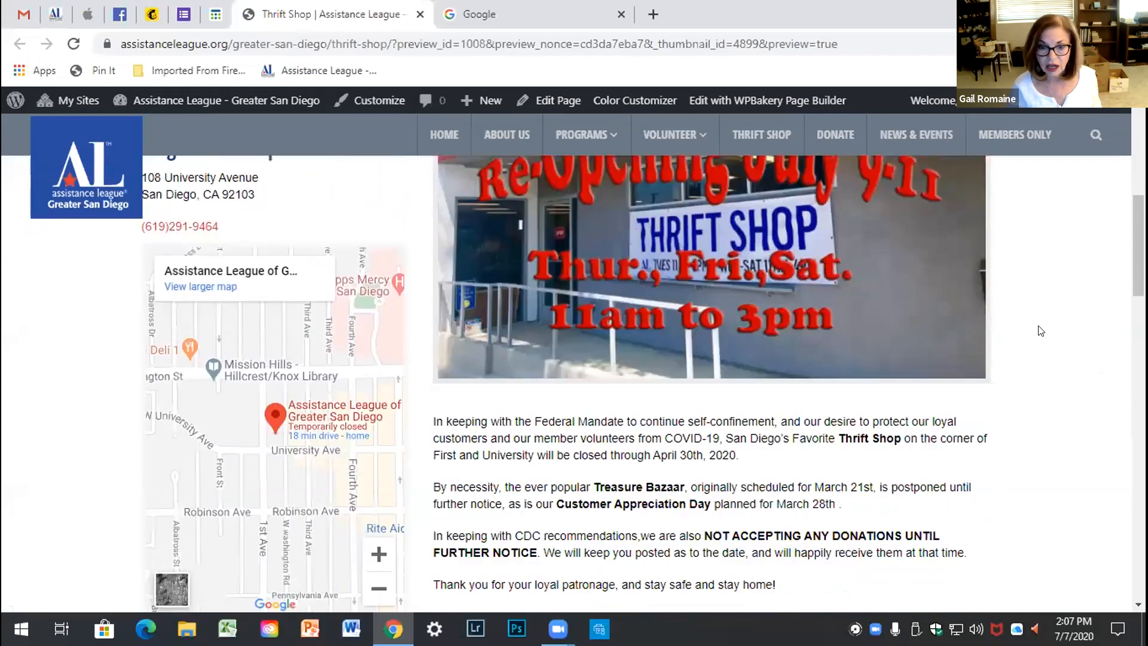
scroll(1052, 314, up, 6)
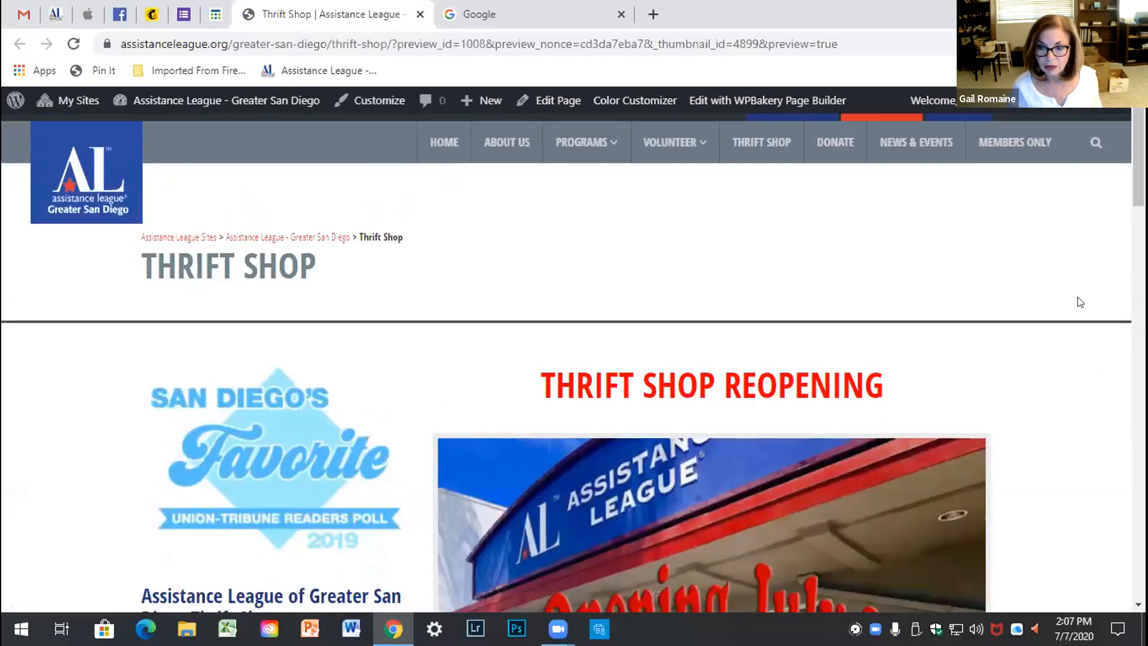
scroll(1070, 302, down, 3)
scroll(1080, 302, down, 6)
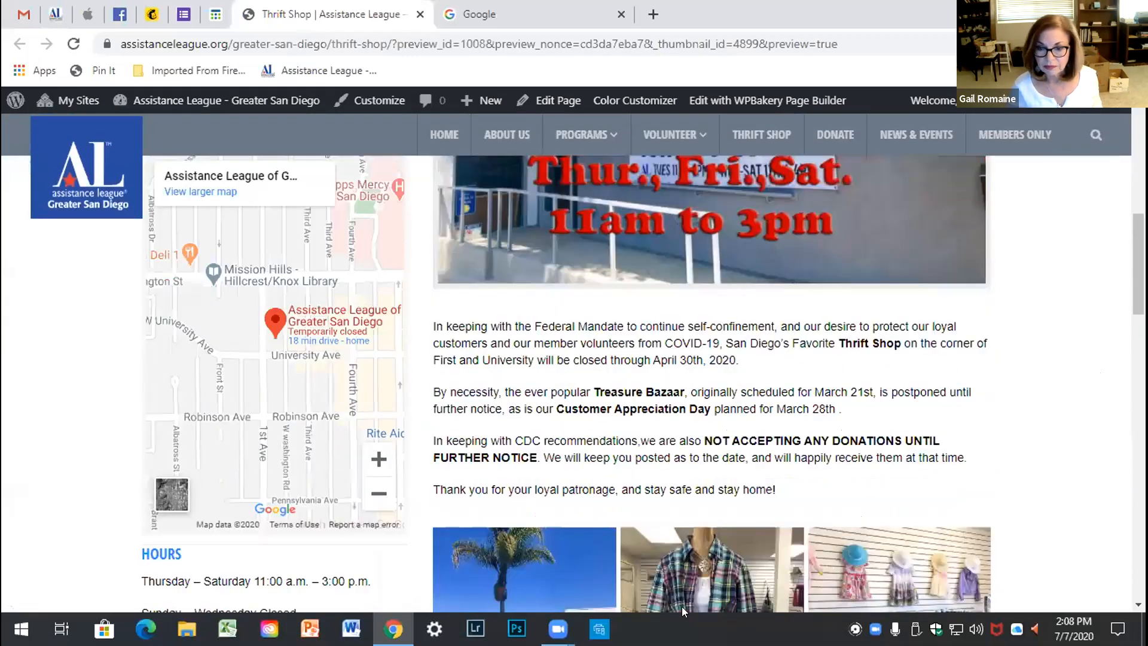
scroll(1016, 292, up, 3)
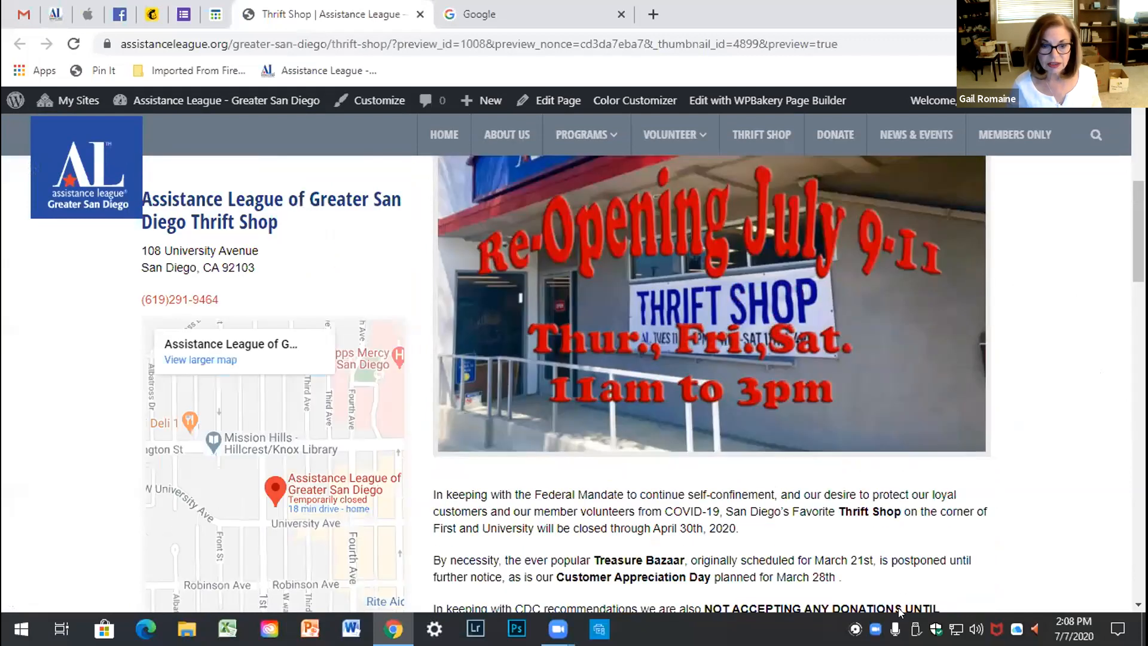
scroll(962, 534, up, 3)
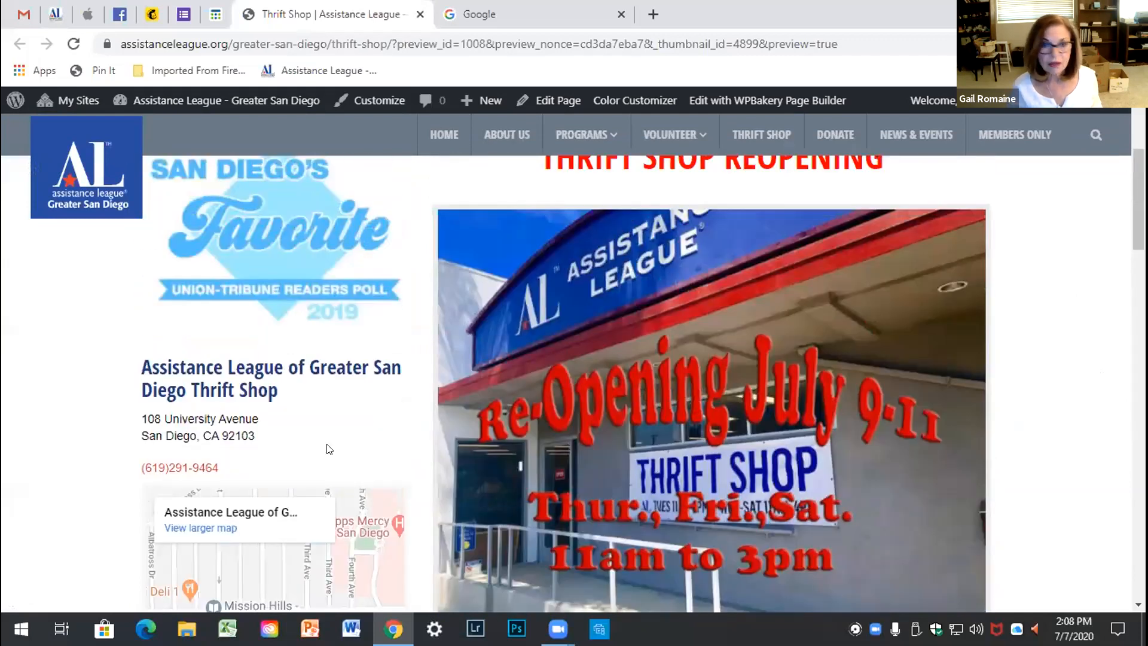
scroll(1056, 331, up, 4)
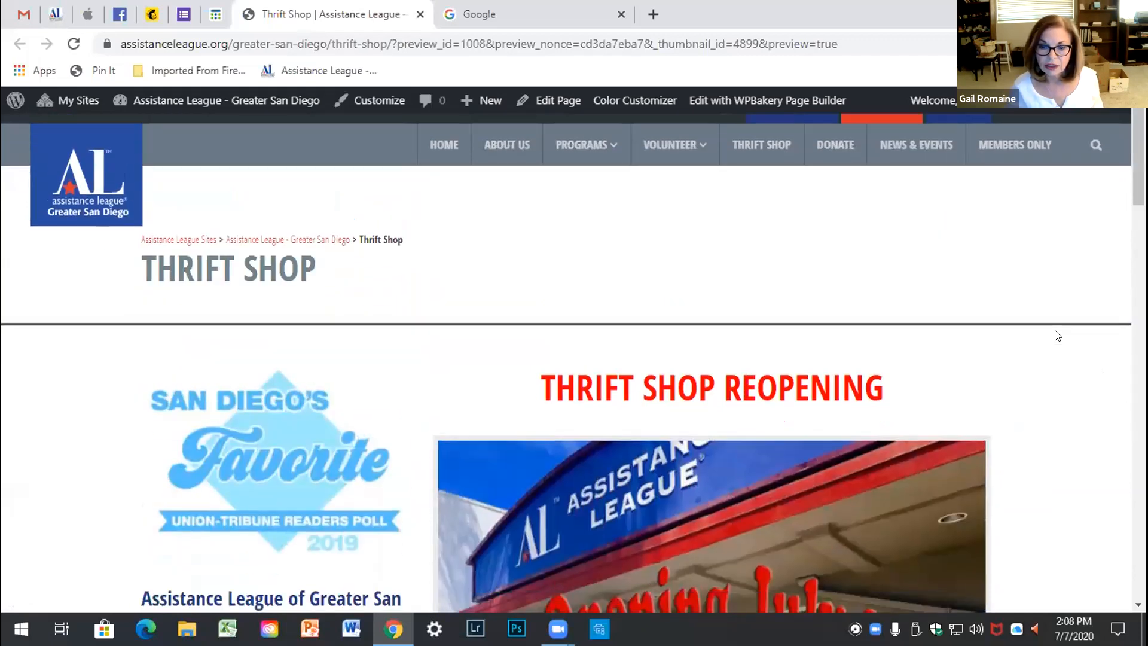
scroll(870, 348, down, 4)
scroll(1027, 286, up, 4)
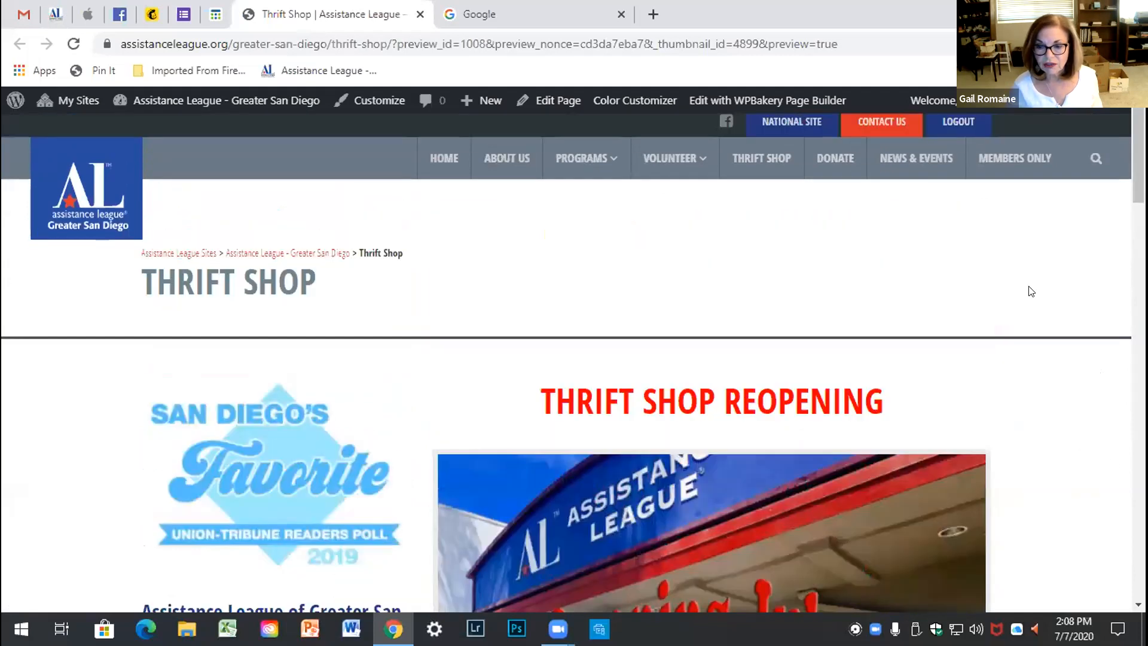
scroll(1028, 315, down, 3)
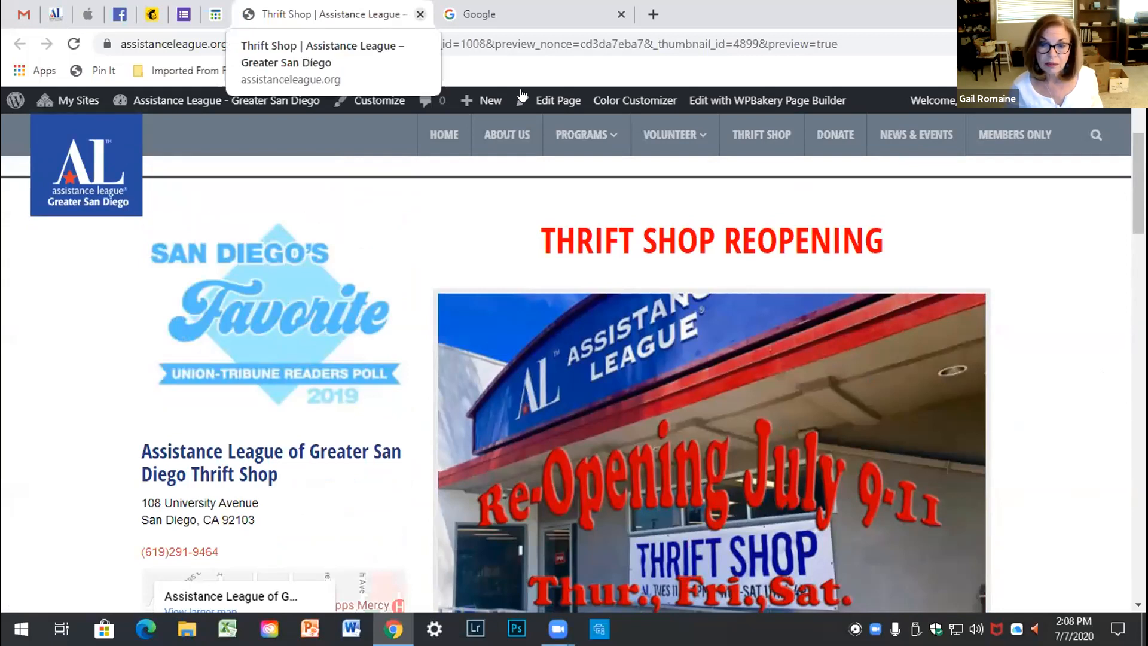
key(ctrl+w)
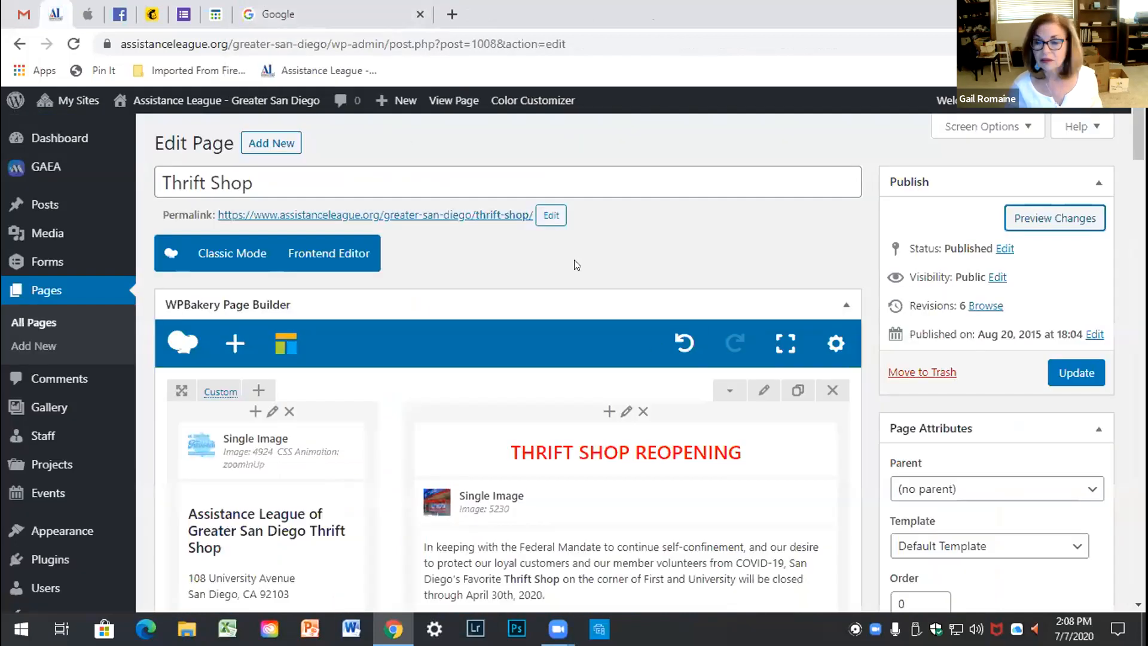
Step: Update the published Thrift Shop page and view it live to check the new façade image below the THRIFT SHOP REOPENING heading
scroll(777, 470, down, 1)
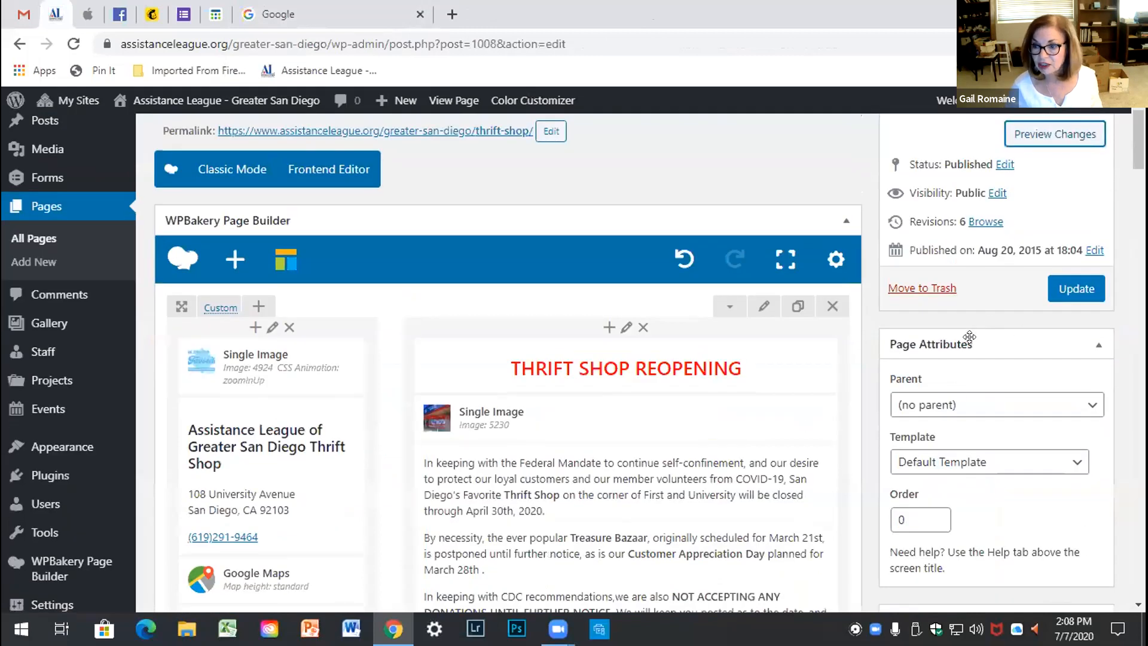
click(1079, 289)
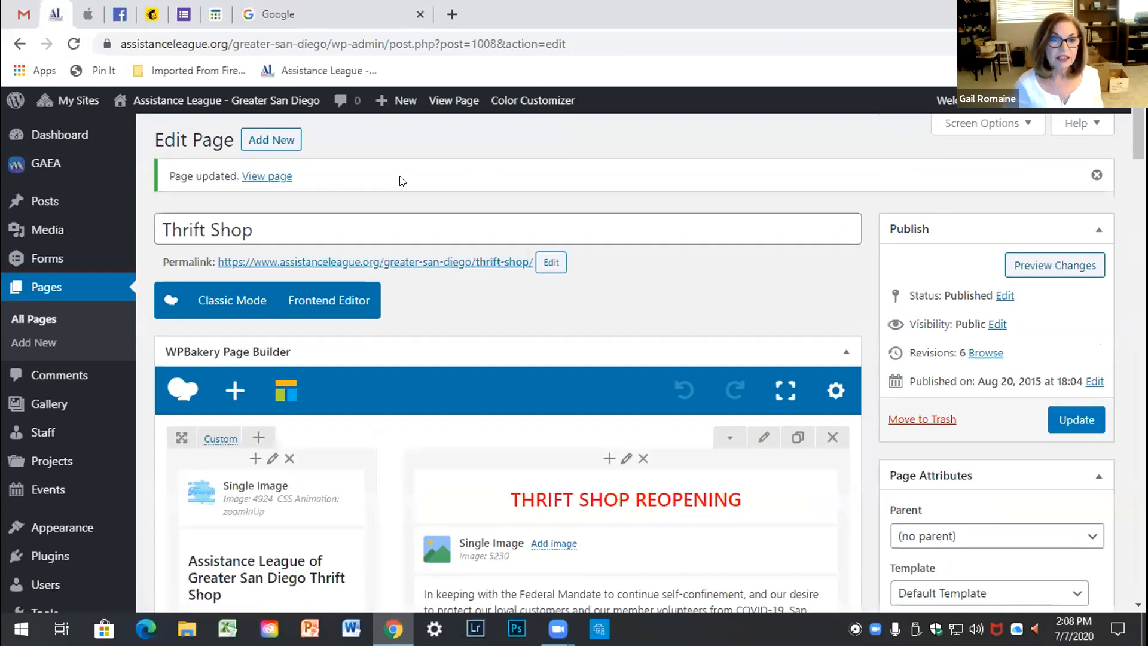
click(439, 101)
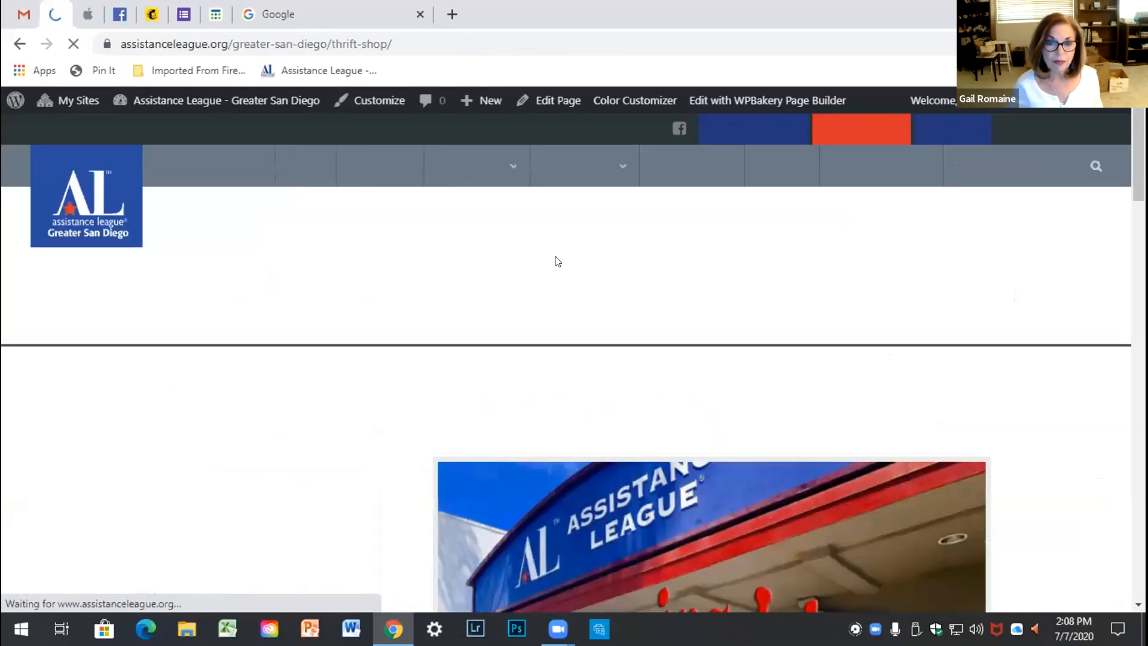
scroll(968, 400, down, 4)
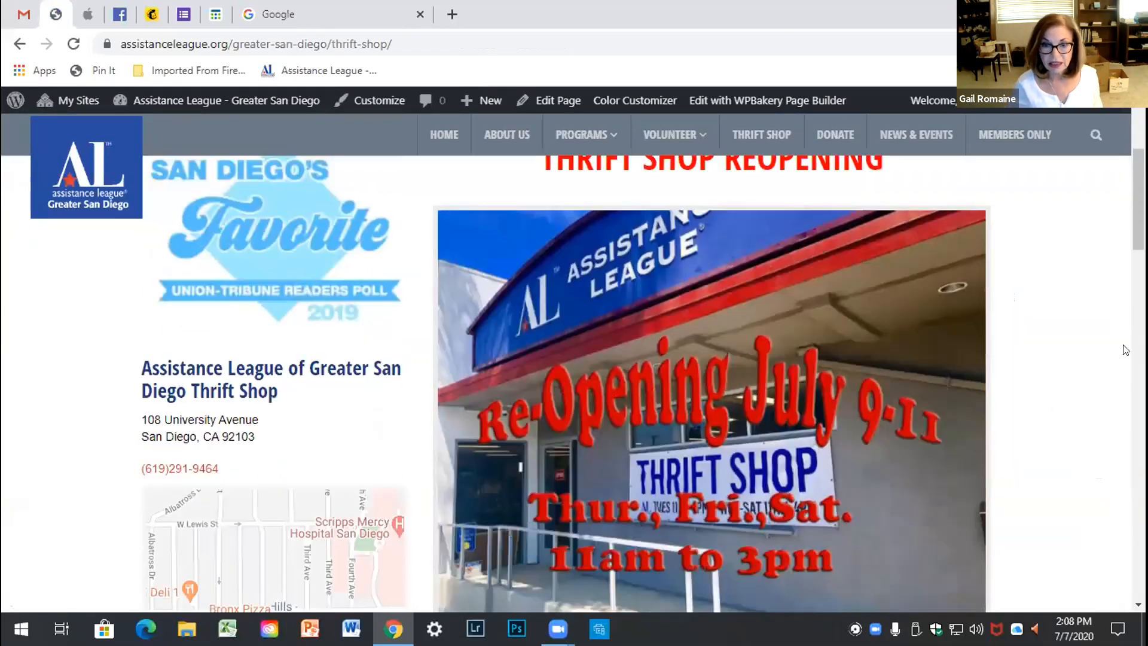
scroll(1126, 349, down, 2)
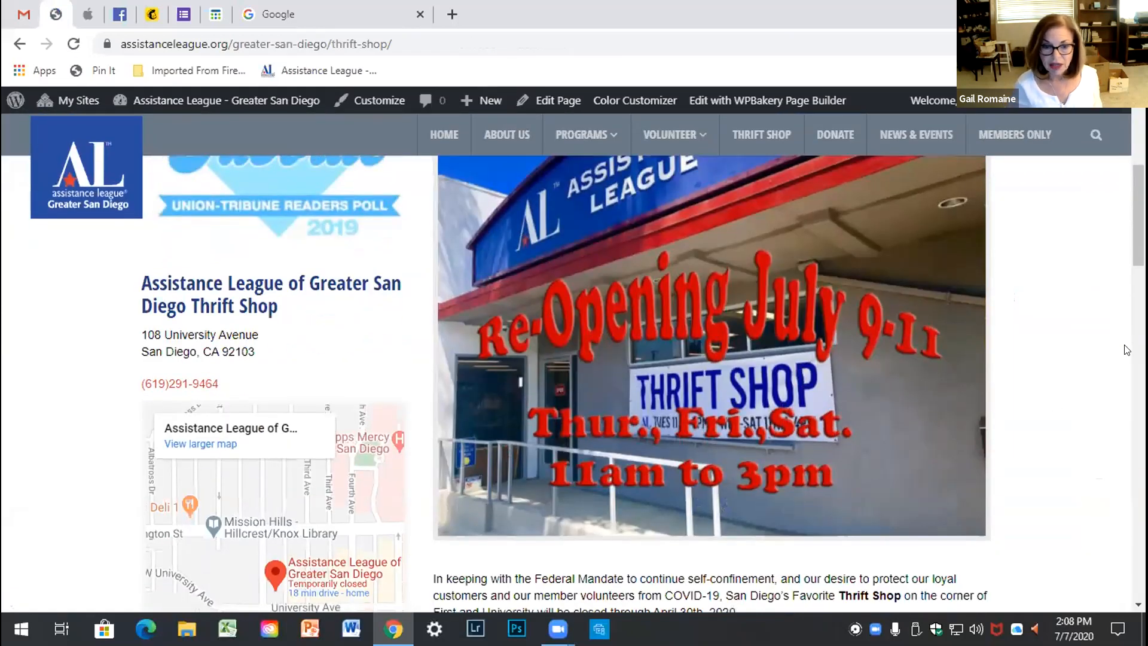
scroll(1125, 349, up, 1)
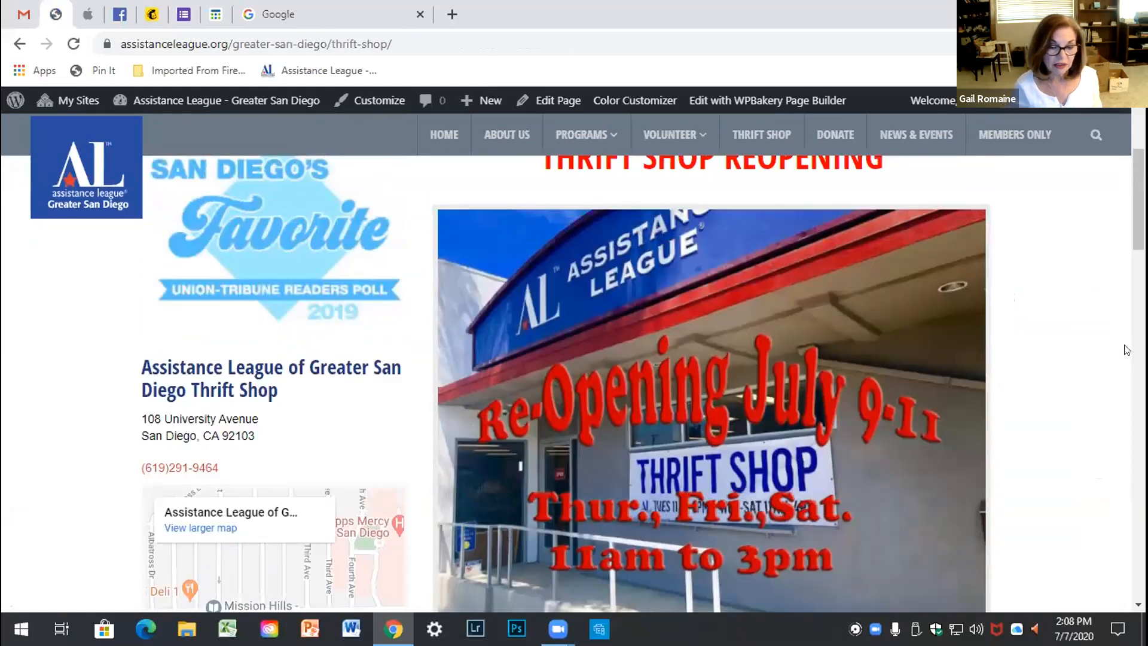
scroll(1082, 292, up, 1)
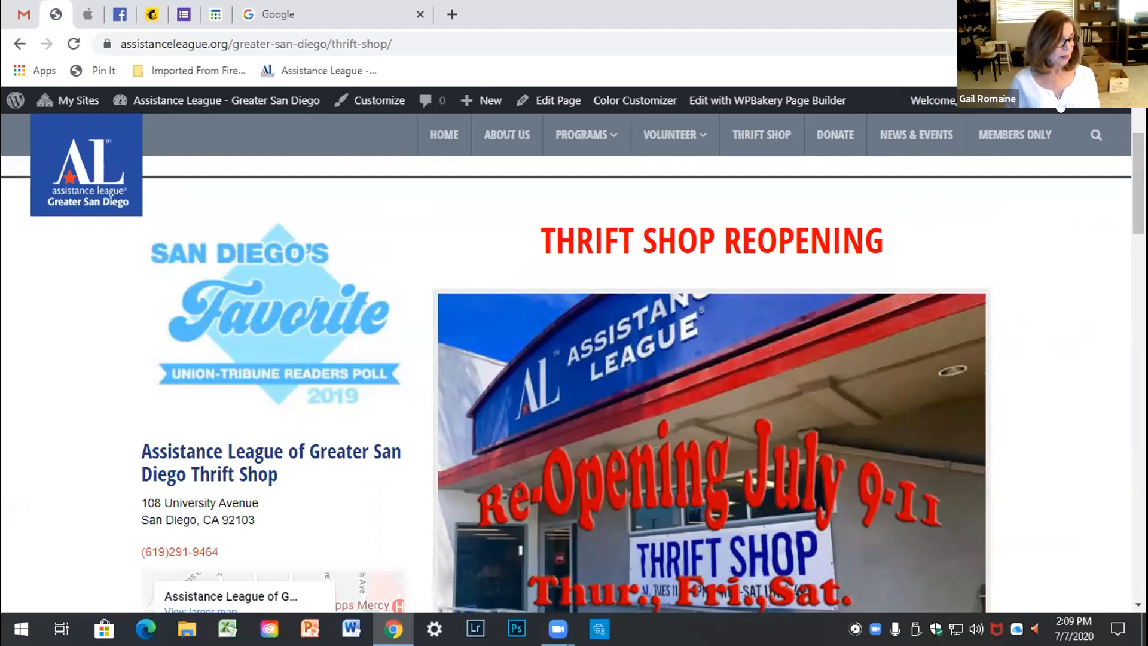
mouse_move(1070, 107)
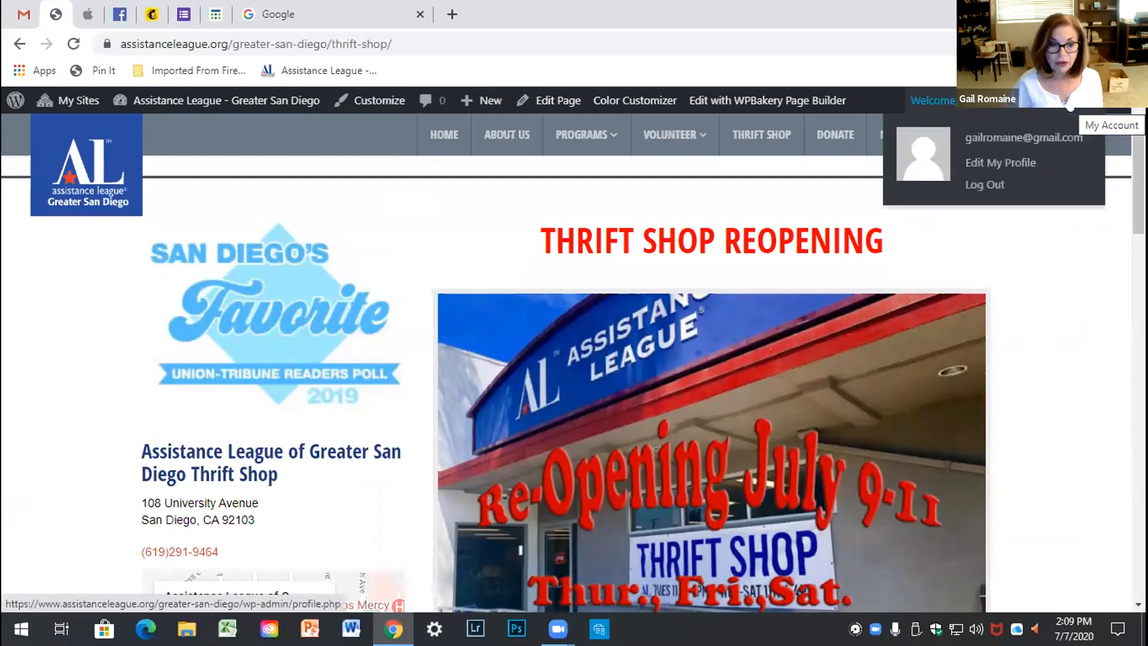